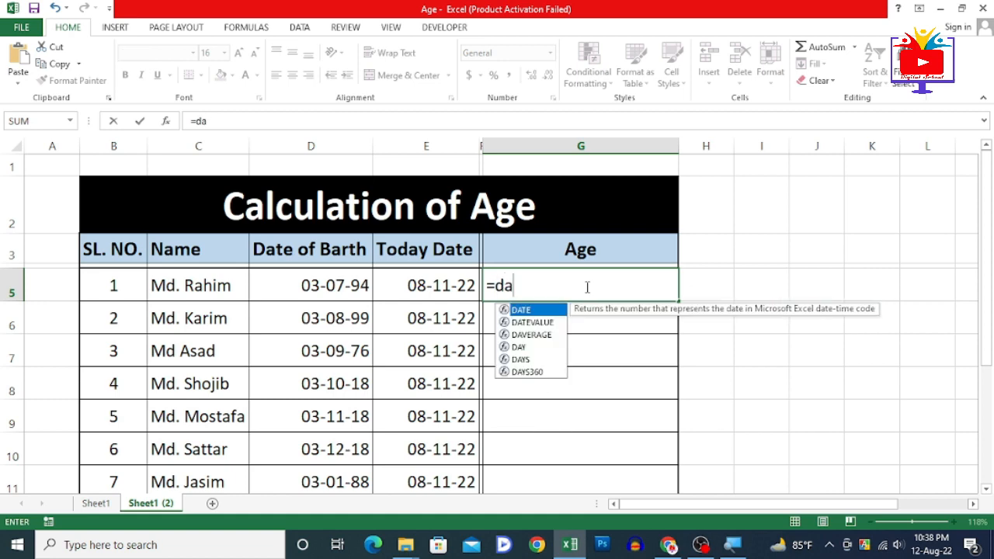
Step: Write the formula =DATEDIF(D5,E5,"Y") in the first Age cell, G5, using the birth date and today's date cells
{"action": "type", "text": "r"}
{"action": "key", "text": "BackSpace"}
{"action": "type", "text": "ted"}
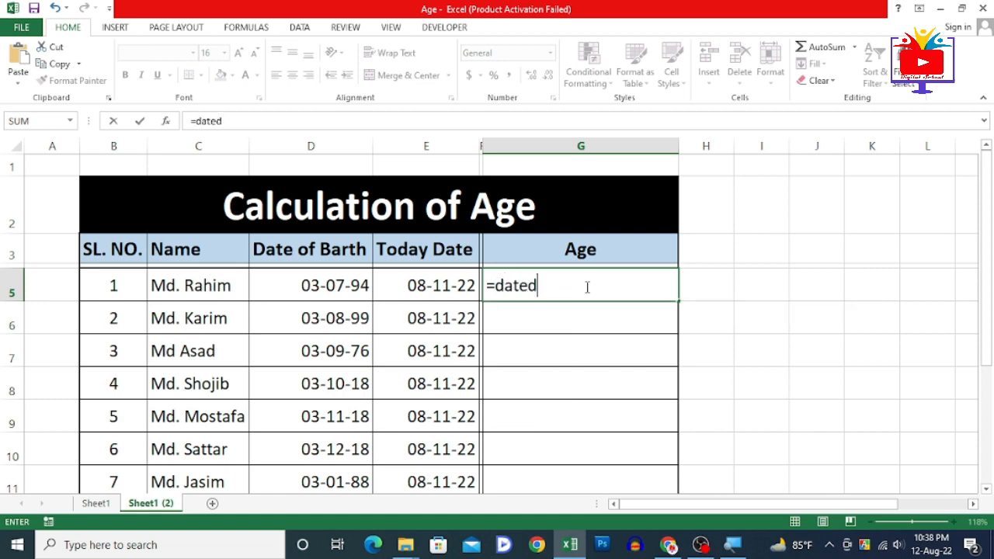
{"action": "type", "text": "if("}
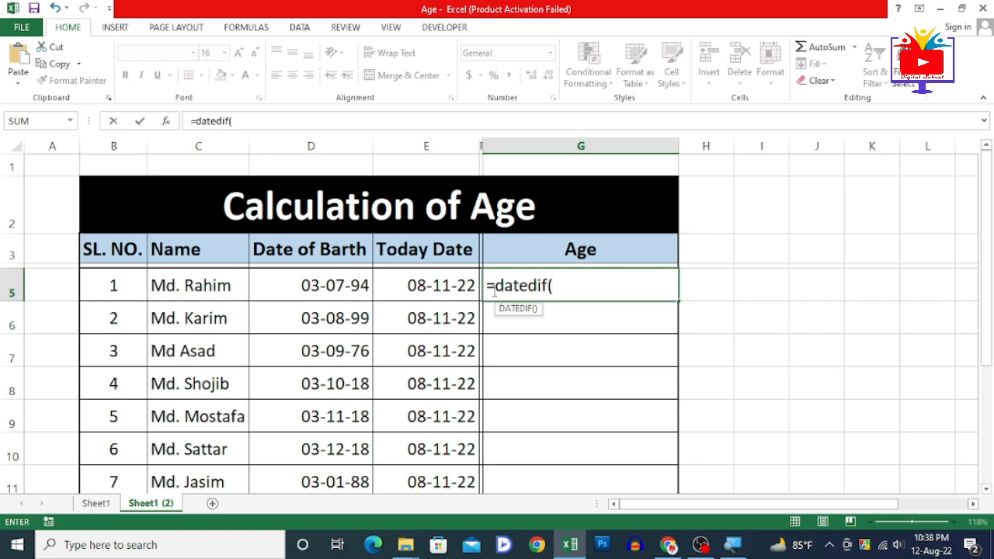
{"action": "left_click", "coordinate": [322, 285]}
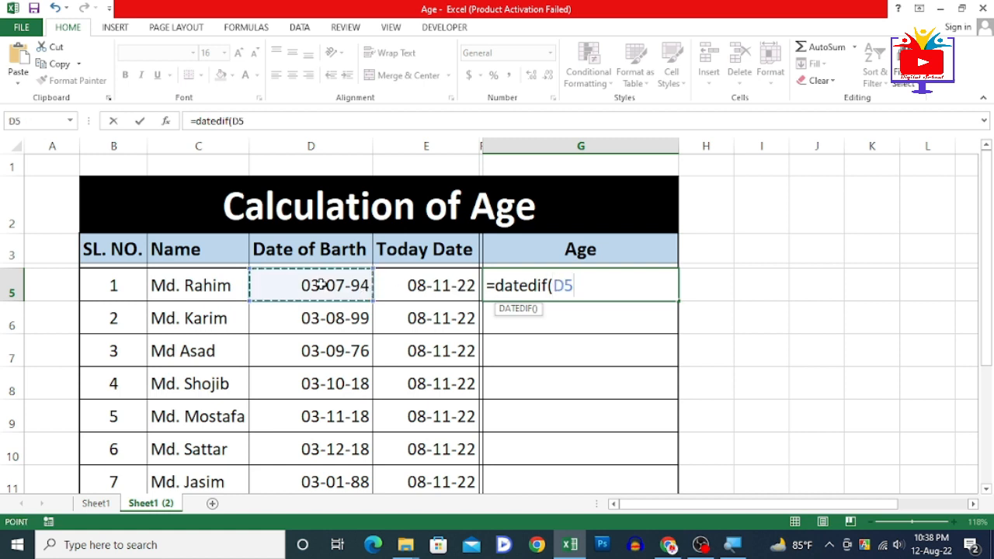
{"action": "type", "text": ","}
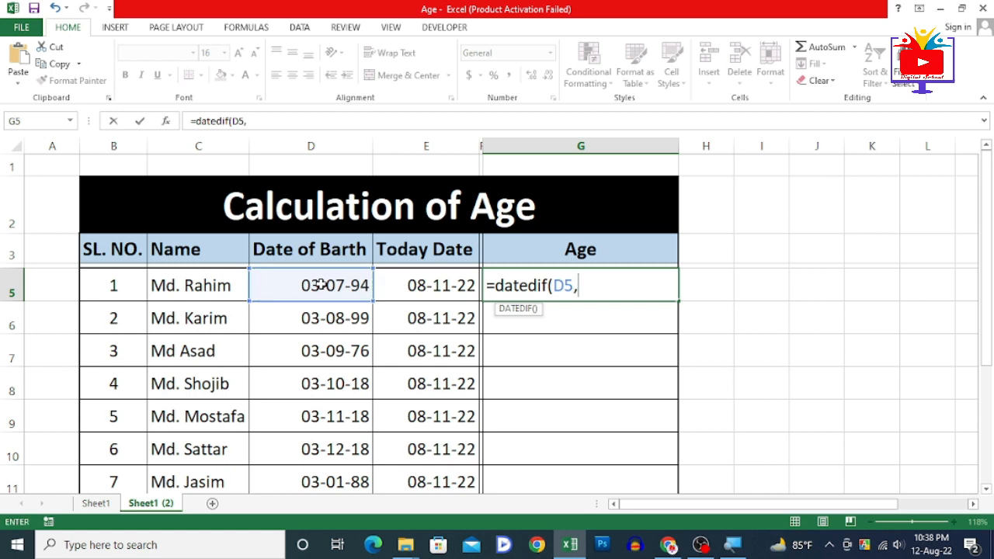
{"action": "left_click", "coordinate": [431, 288]}
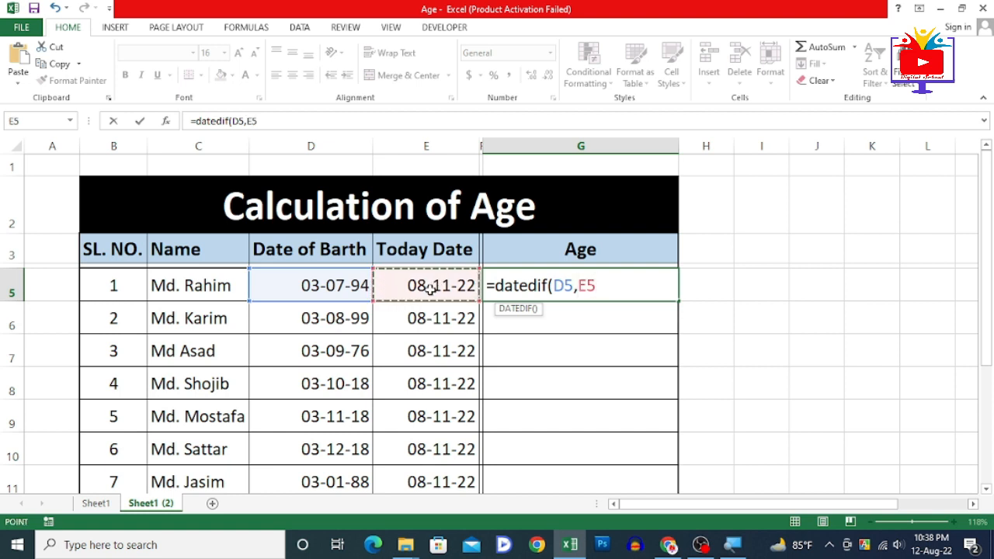
{"action": "type", "text": ","}
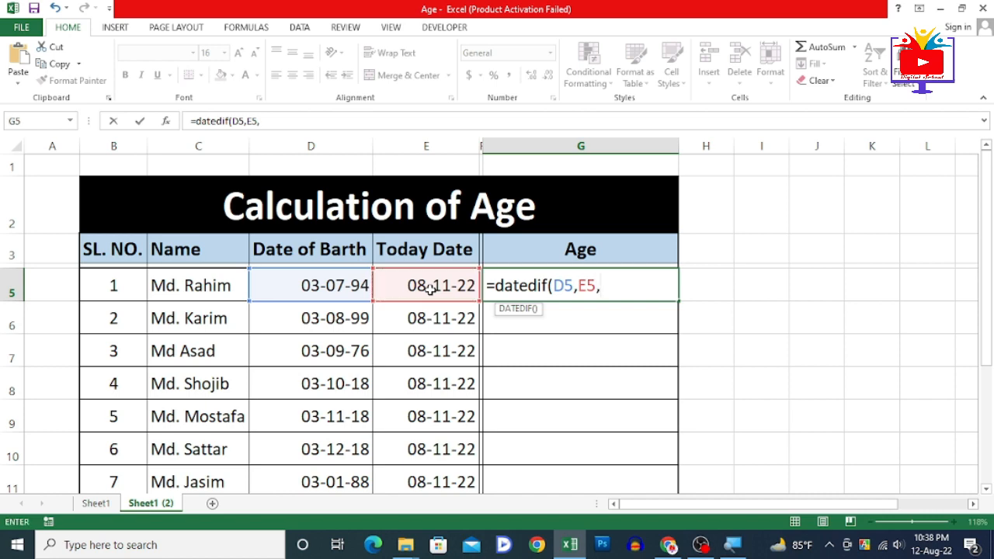
{"action": "type", "text": "\""}
{"action": "type", "text": "Y\")"}
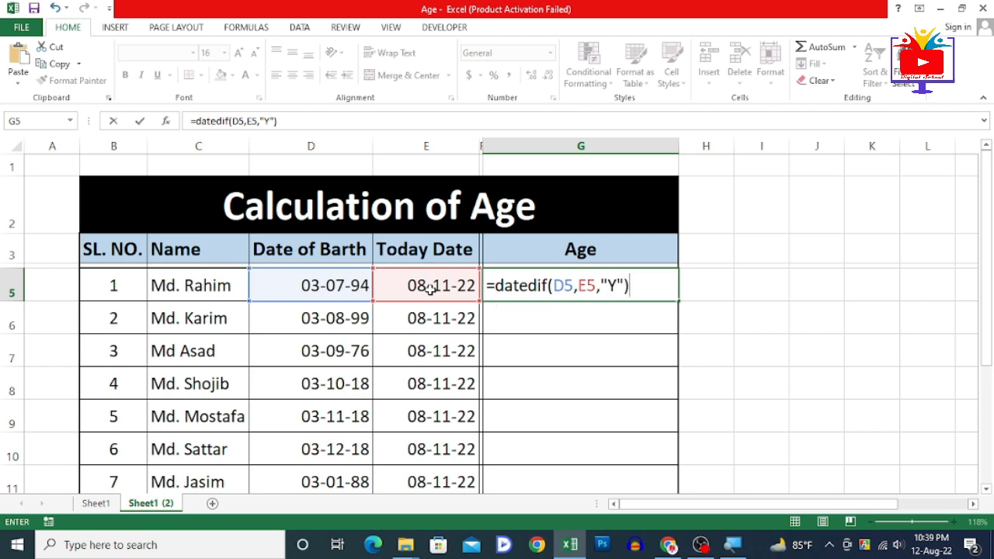
Step: Append &"Year" to the G5 formula and enter it
{"action": "type", "text": "&\"Ye"}
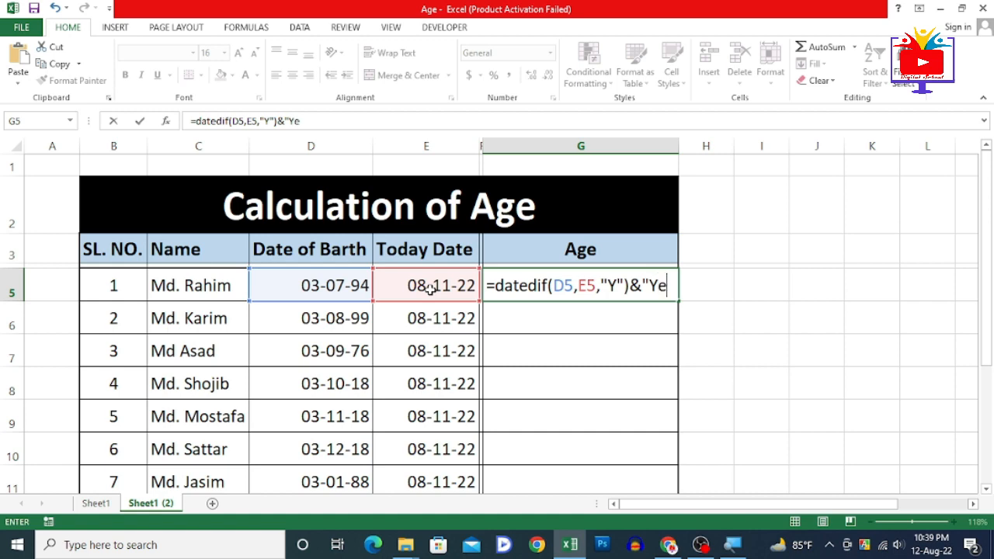
{"action": "type", "text": "ar\""}
{"action": "key", "text": "Return"}
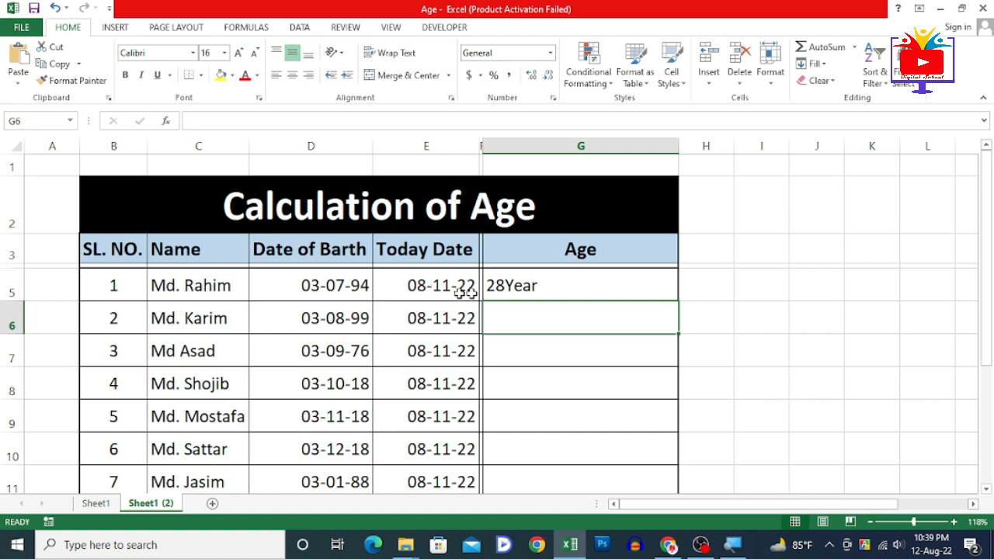
Step: Extend the G5 formula with a space after Year inside the quotes, followed by &DATEDIF(D5,E5,"YM")
{"action": "left_click", "coordinate": [521, 292]}
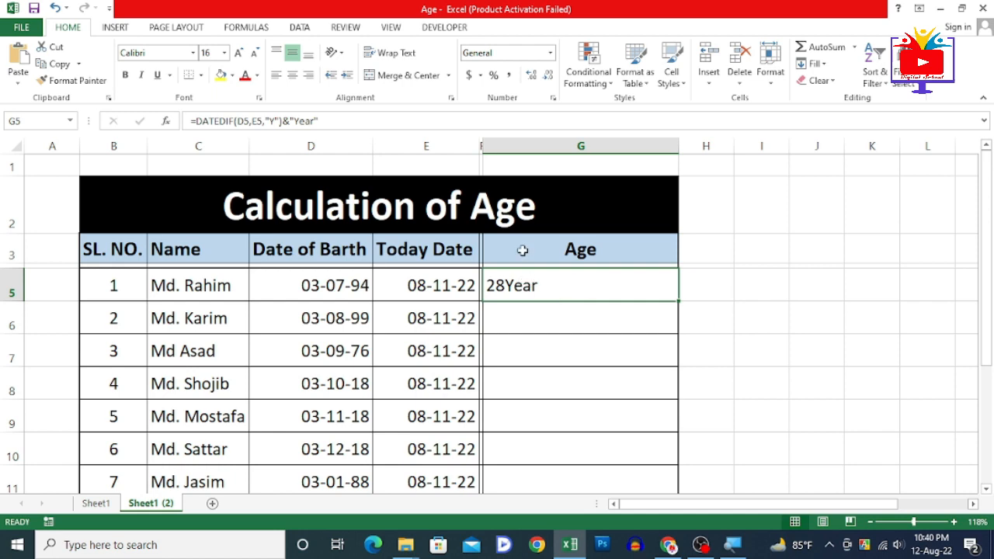
{"action": "double_click", "coordinate": [561, 288]}
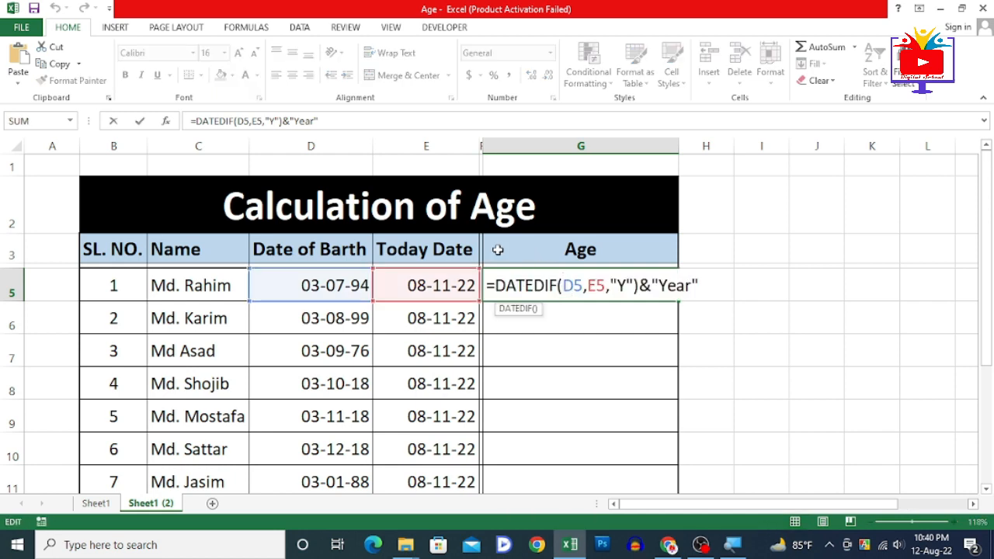
{"action": "left_click", "coordinate": [689, 287]}
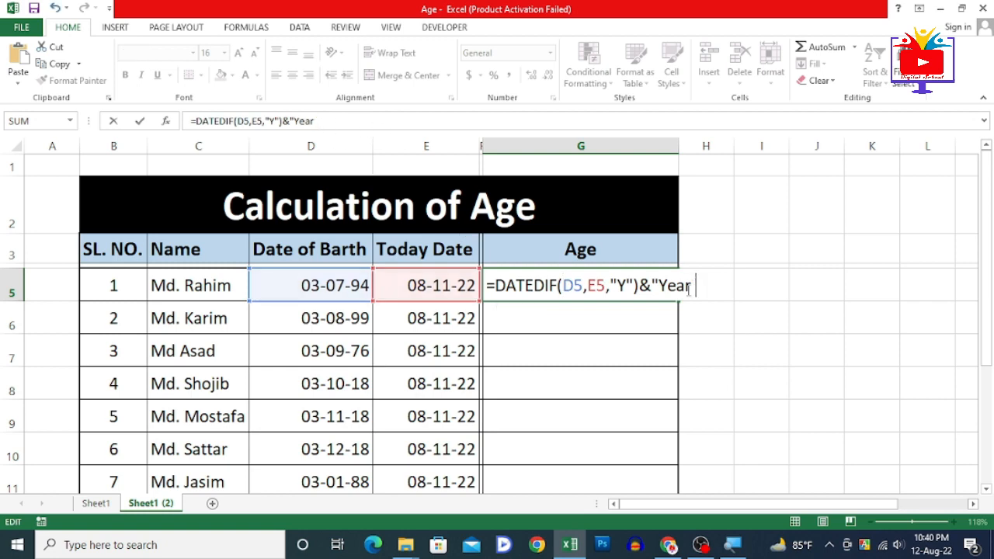
{"action": "key", "text": "BackSpace"}
{"action": "type", "text": "\"&Datedif"}
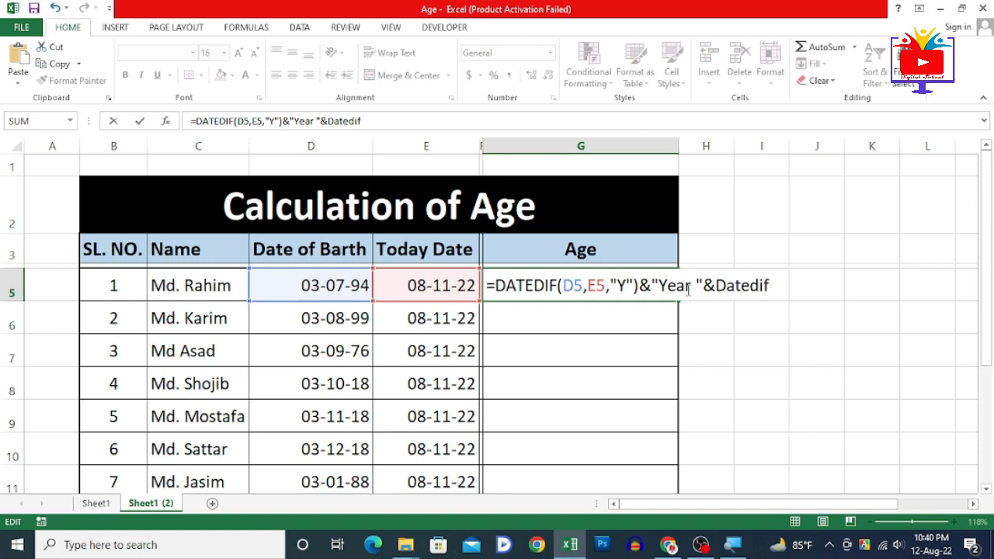
{"action": "type", "text": "("}
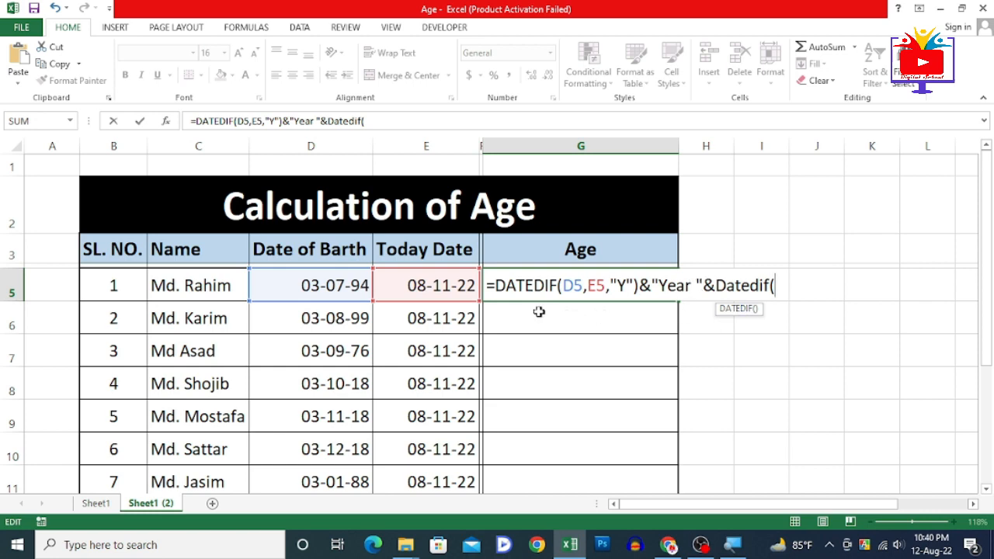
{"action": "left_click", "coordinate": [309, 286]}
{"action": "type", "text": ","}
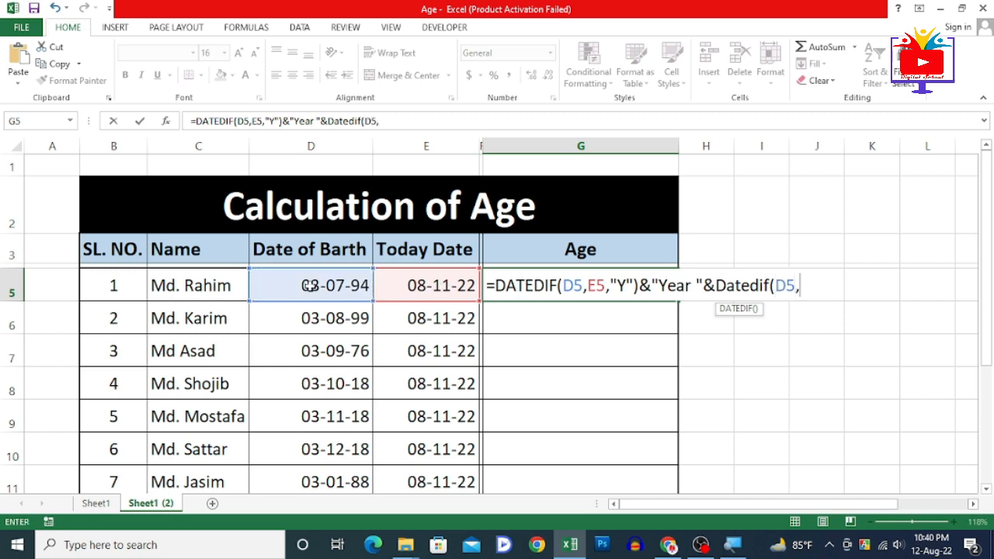
{"action": "left_click", "coordinate": [423, 286]}
{"action": "type", "text": ","}
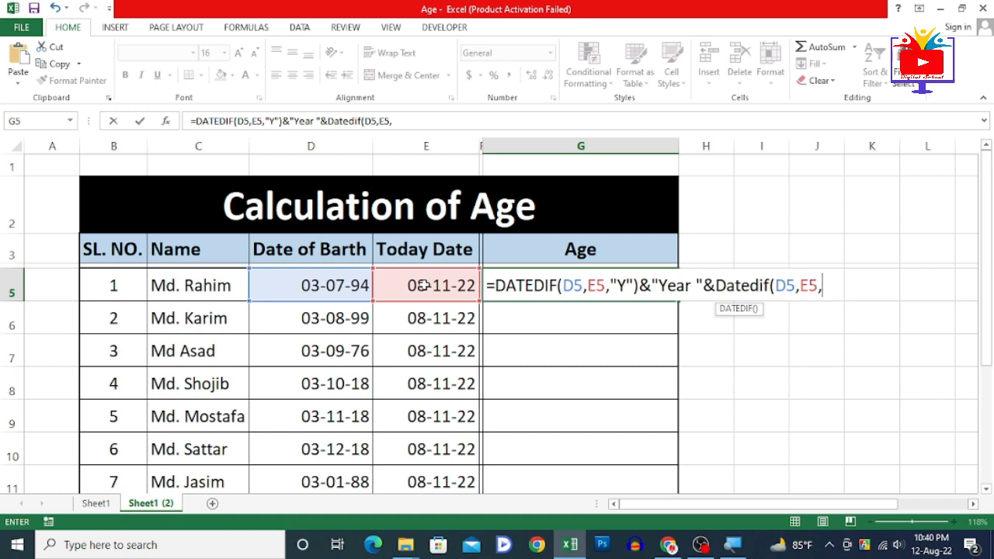
{"action": "type", "text": "\"YM\""}
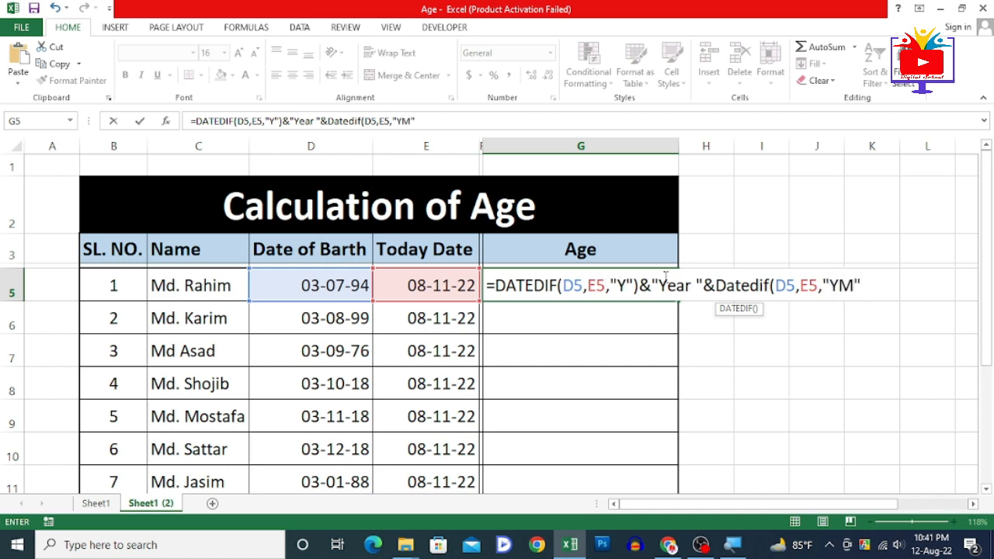
{"action": "type", "text": ")"}
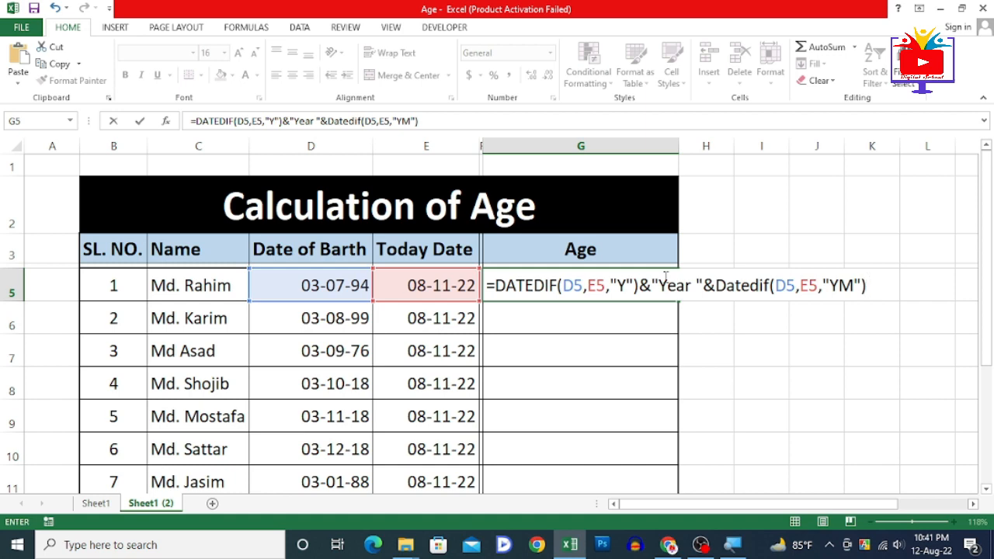
Step: Add the label &"Month" to the end of the G5 formula and enter it
{"action": "type", "text": "&\"Month"}
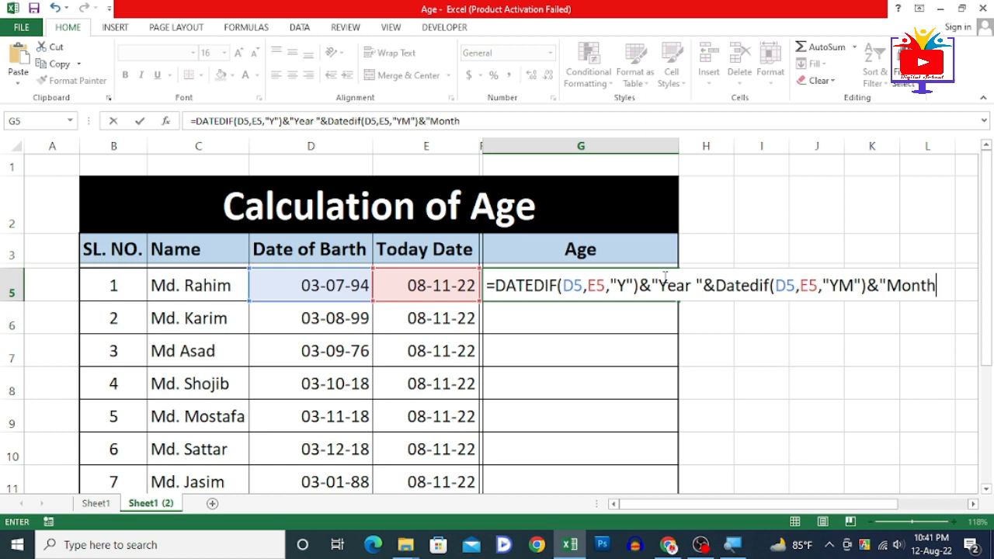
{"action": "type", "text": "\""}
{"action": "key", "text": "Return"}
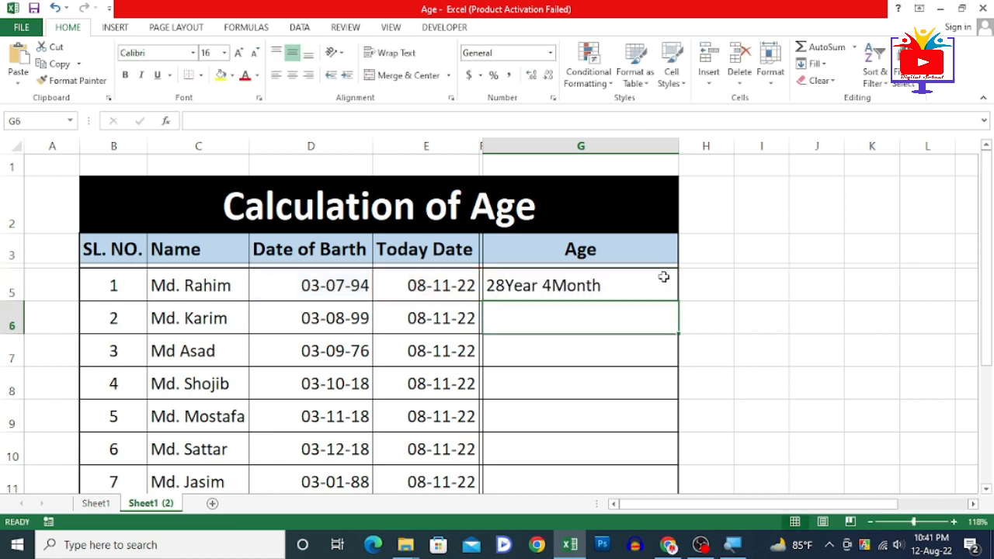
Step: Examine the year and month parts of the G5 formula, comparing their unit codes and text labels
{"action": "left_click", "coordinate": [543, 288]}
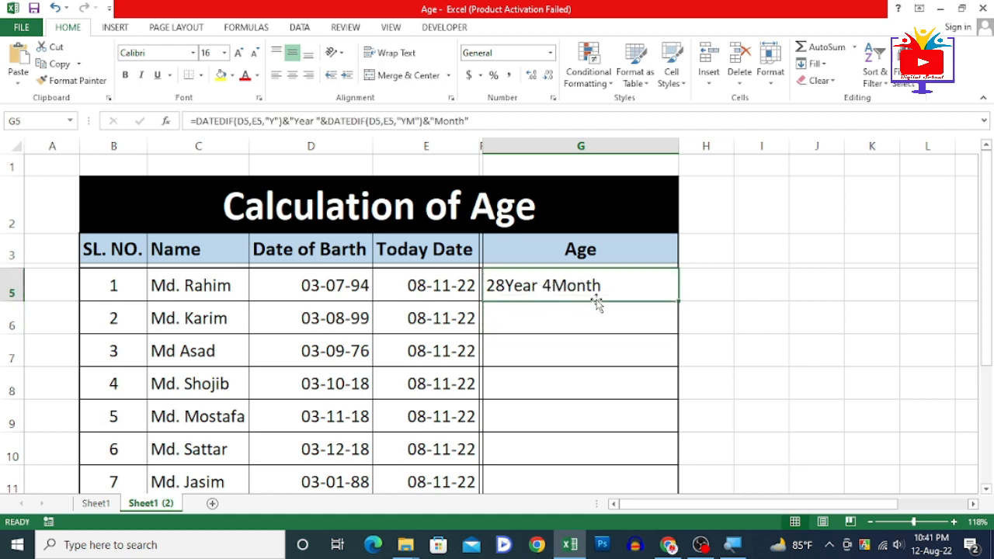
{"action": "double_click", "coordinate": [613, 286]}
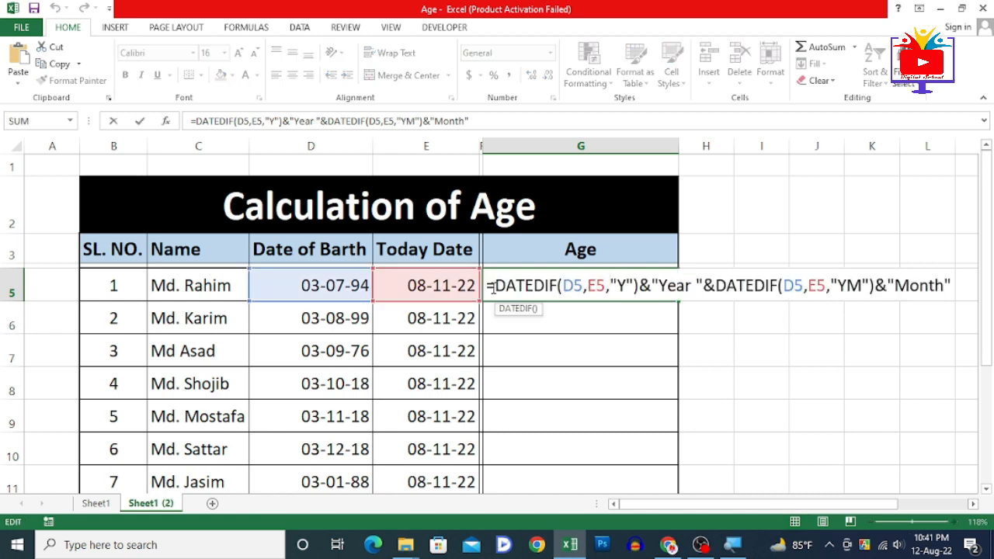
{"action": "left_click_drag", "start_coordinate": [492, 288], "coordinate": [691, 286]}
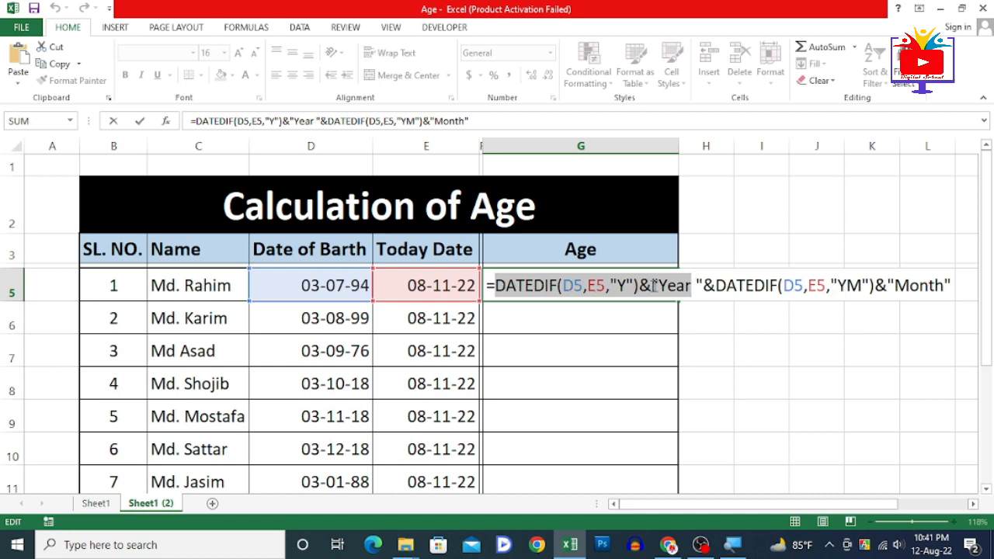
{"action": "double_click", "coordinate": [622, 286]}
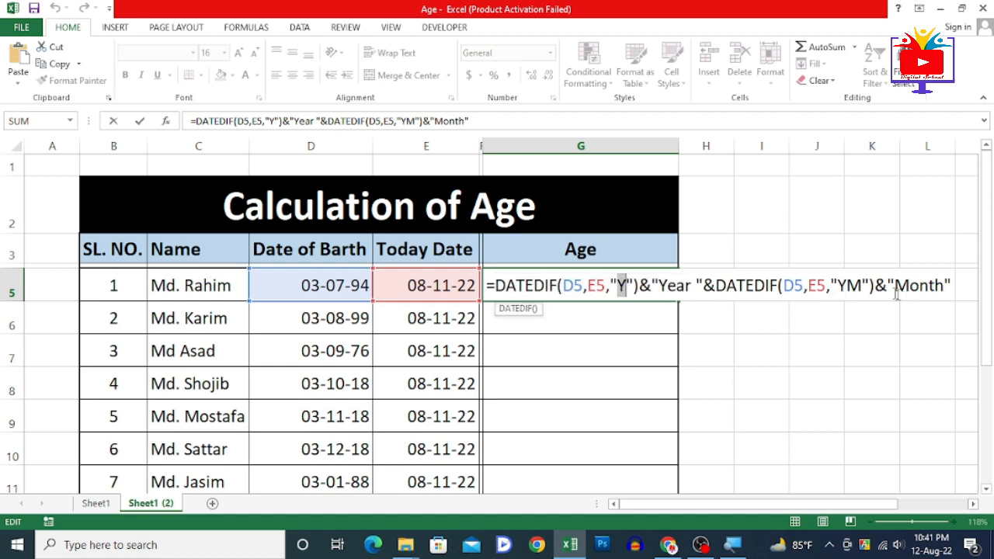
{"action": "double_click", "coordinate": [851, 285]}
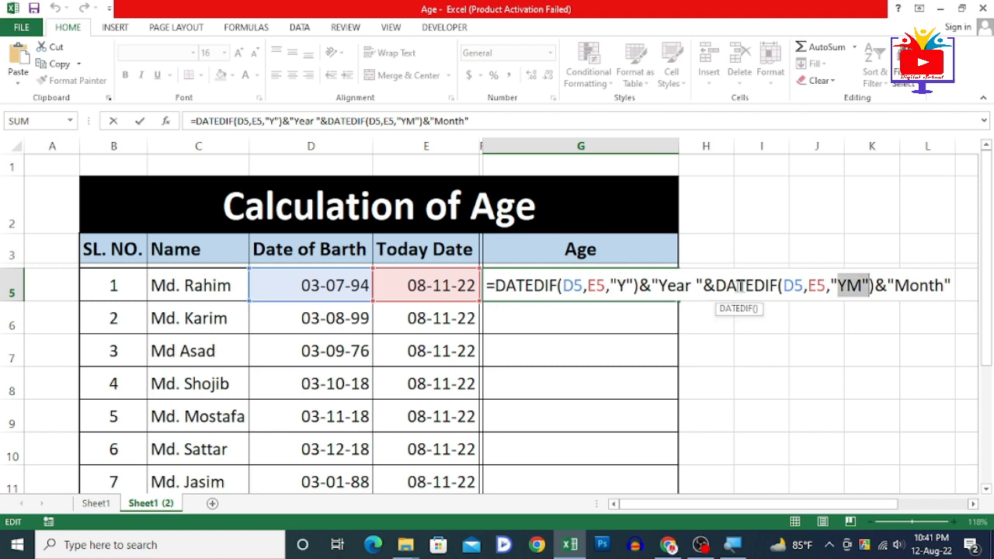
{"action": "double_click", "coordinate": [673, 286]}
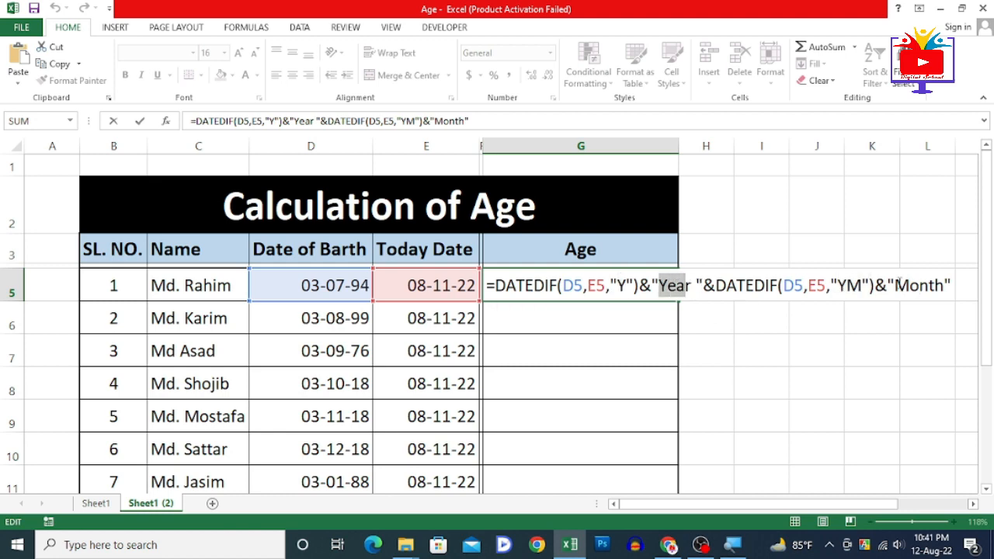
{"action": "double_click", "coordinate": [919, 285]}
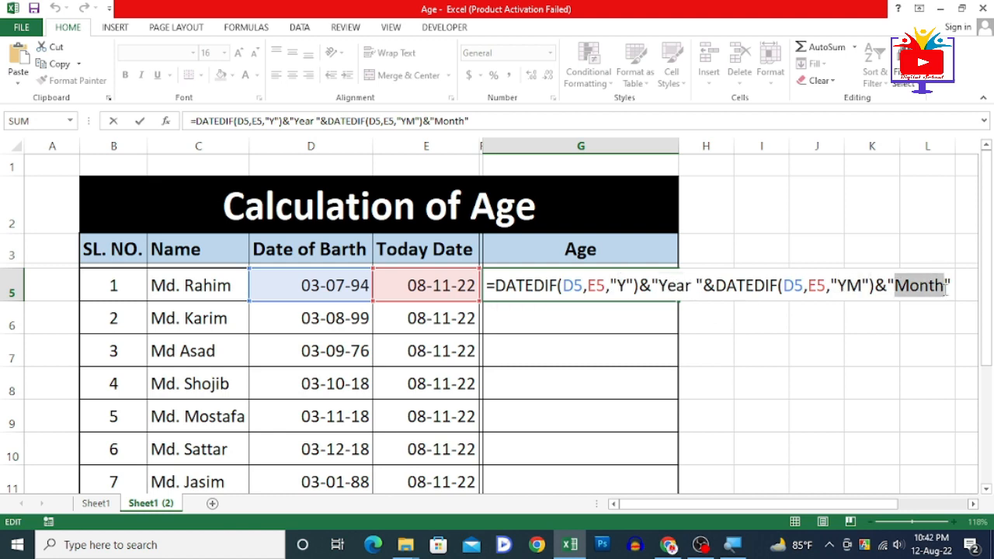
{"action": "key", "text": "Return"}
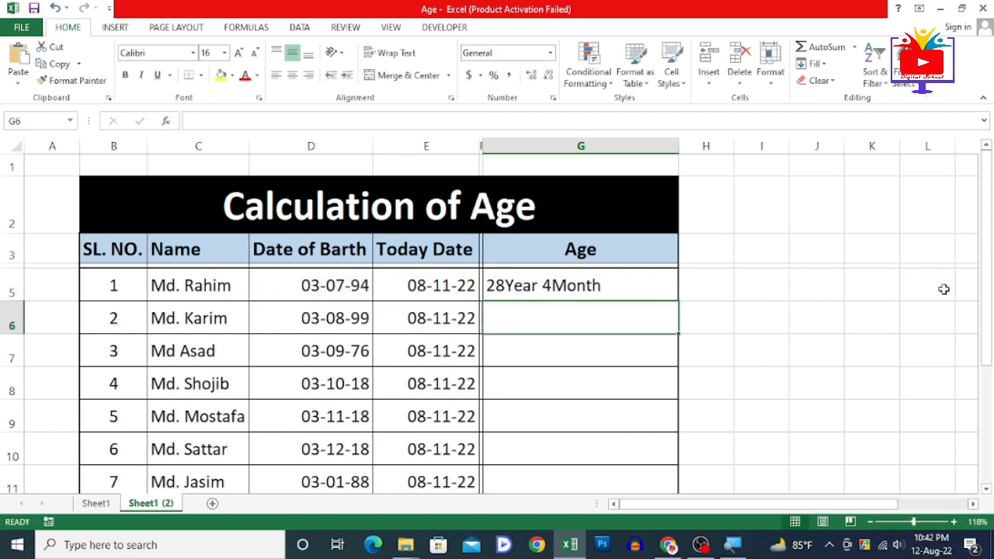
Step: Extend the G5 formula with a space after Month inside the quotes and &DATEDIF(D5,E5,"MD")&"Days", and enter it
{"action": "left_click", "coordinate": [623, 286]}
{"action": "double_click", "coordinate": [623, 286]}
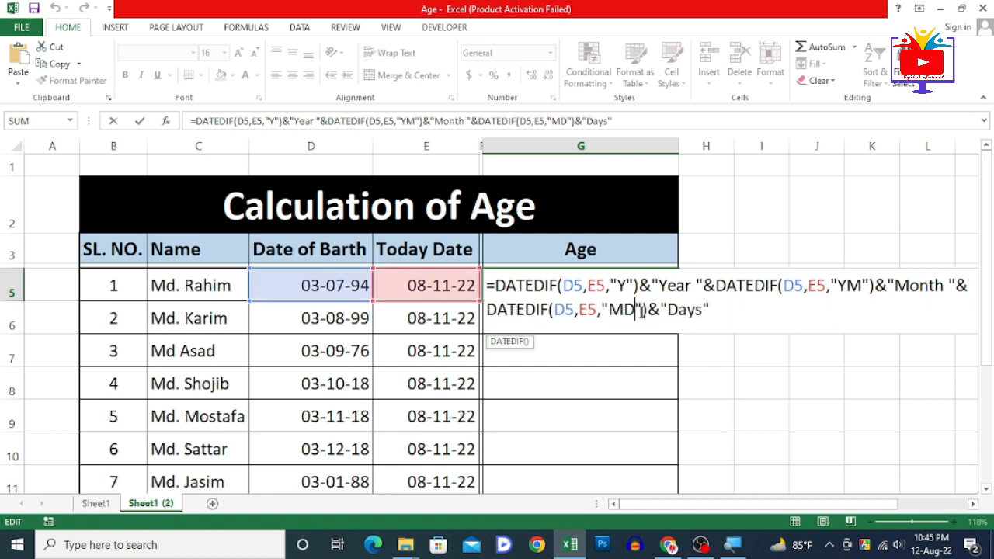
{"action": "left_click", "coordinate": [634, 310]}
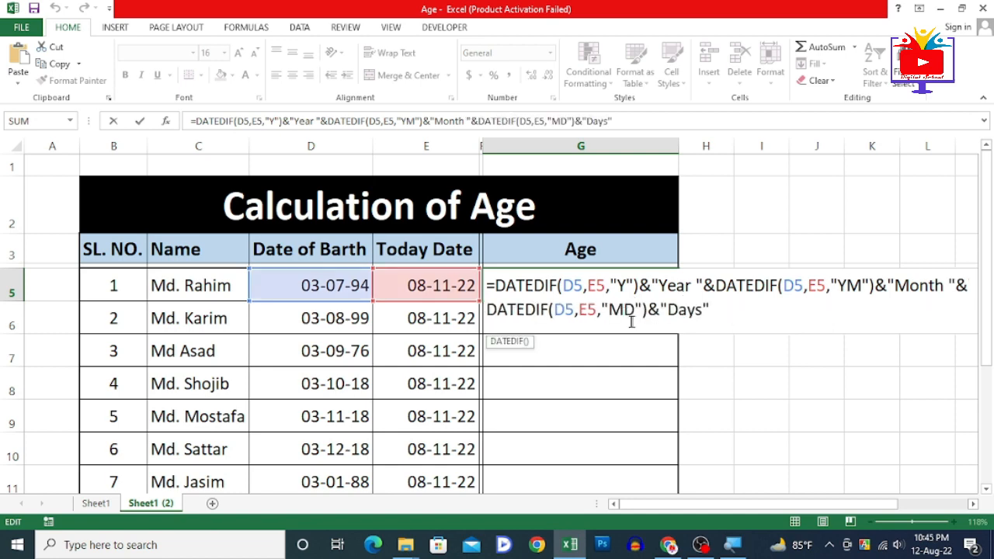
{"action": "left_click", "coordinate": [705, 310]}
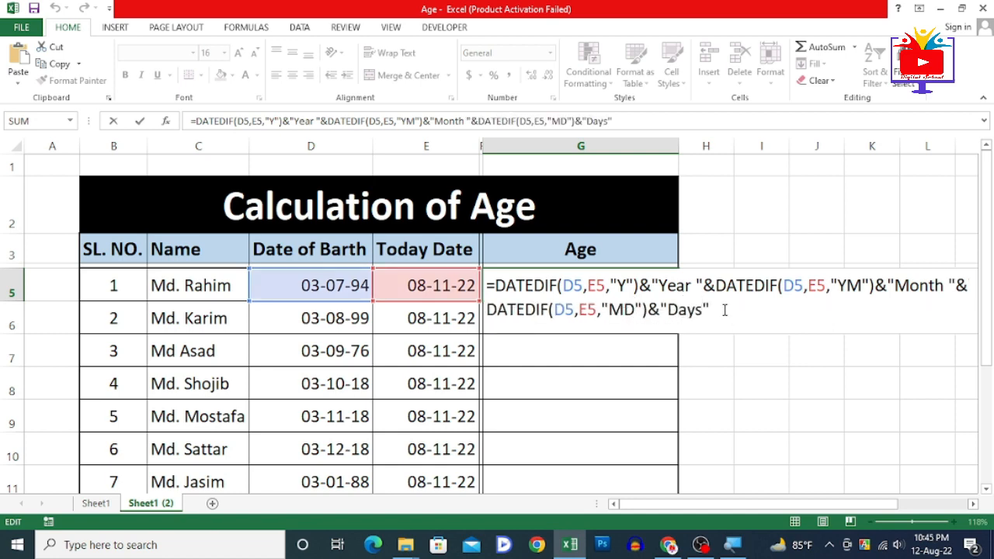
{"action": "key", "text": "Return"}
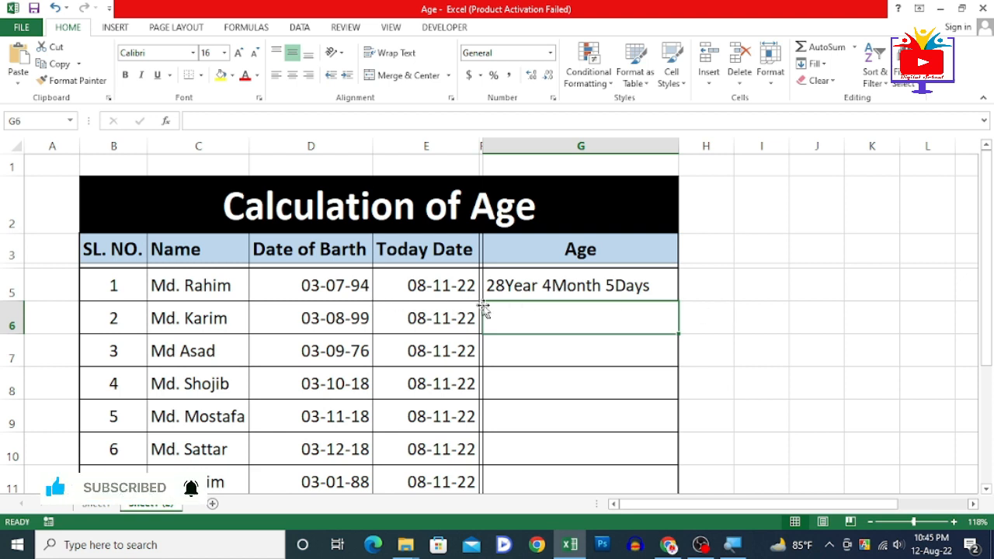
Step: Fill the age formula from G5 down through G11 for all the listed people
{"action": "left_click", "coordinate": [604, 287]}
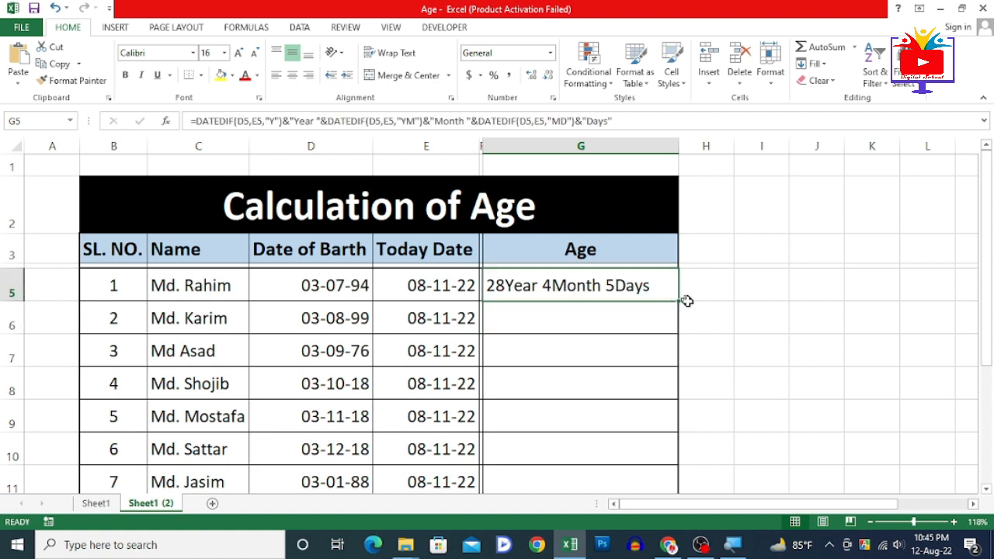
{"action": "left_click_drag", "start_coordinate": [677, 301], "coordinate": [645, 382]}
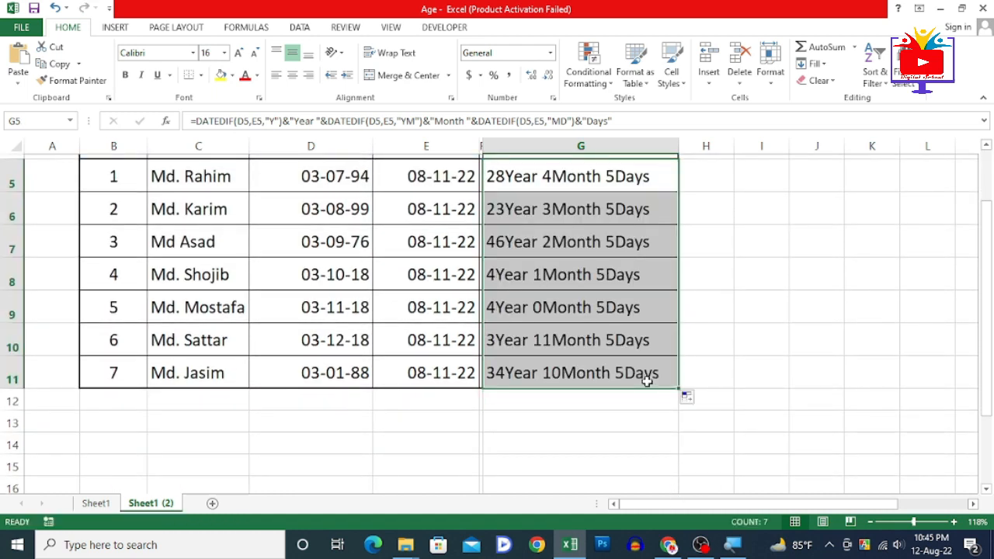
{"action": "scroll", "coordinate": [614, 384], "scroll_direction": "up", "scroll_amount": 2}
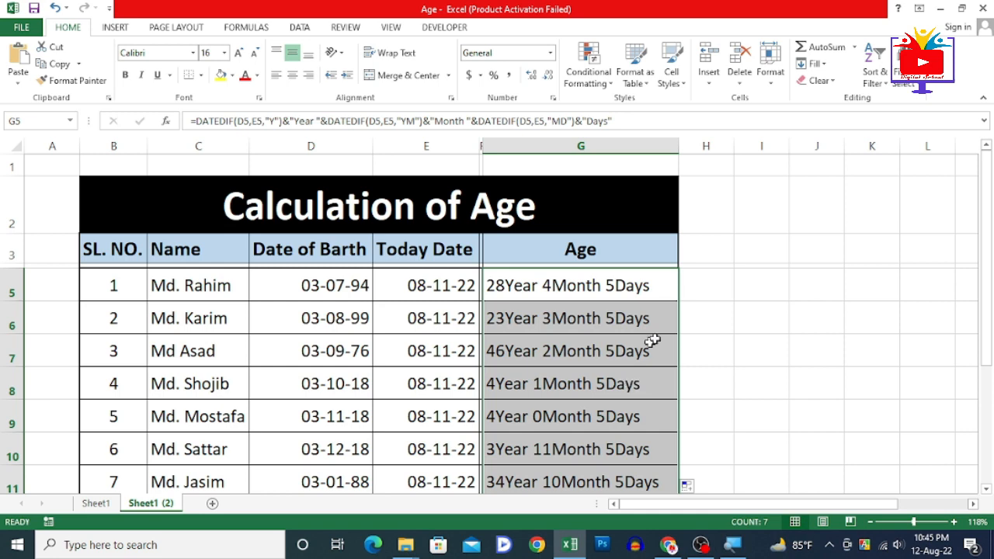
Step: Examine the year, month and day parts of the G5 formula, tracing each DATEDIF term together with its text label
{"action": "left_click", "coordinate": [589, 285]}
{"action": "double_click", "coordinate": [591, 287]}
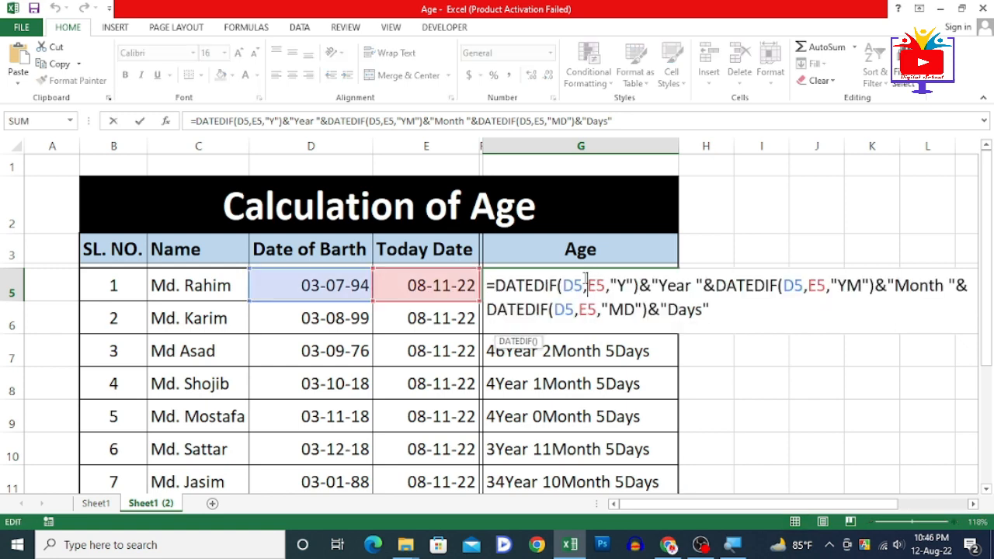
{"action": "left_click_drag", "start_coordinate": [495, 285], "coordinate": [697, 288]}
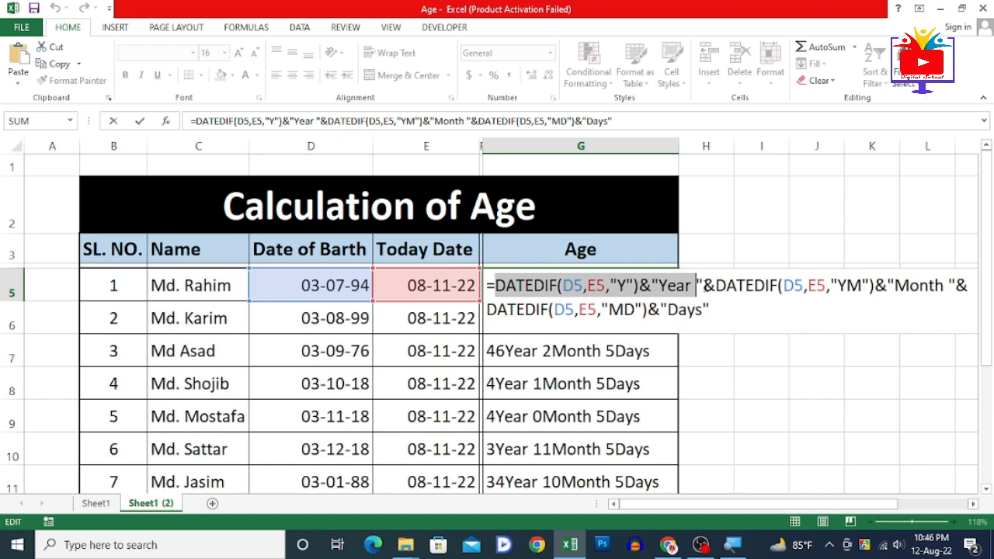
{"action": "left_click_drag", "start_coordinate": [702, 285], "coordinate": [945, 288]}
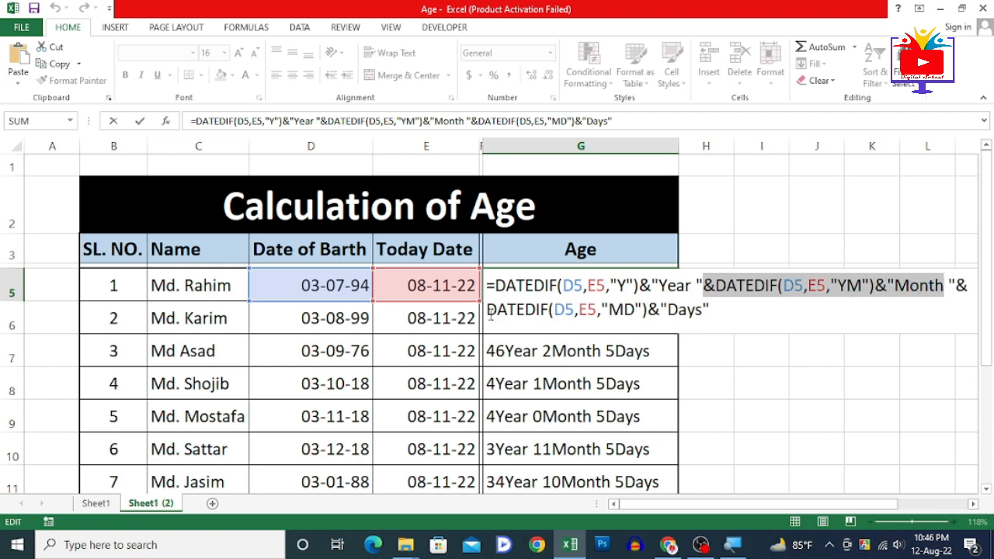
{"action": "left_click_drag", "start_coordinate": [490, 314], "coordinate": [709, 314]}
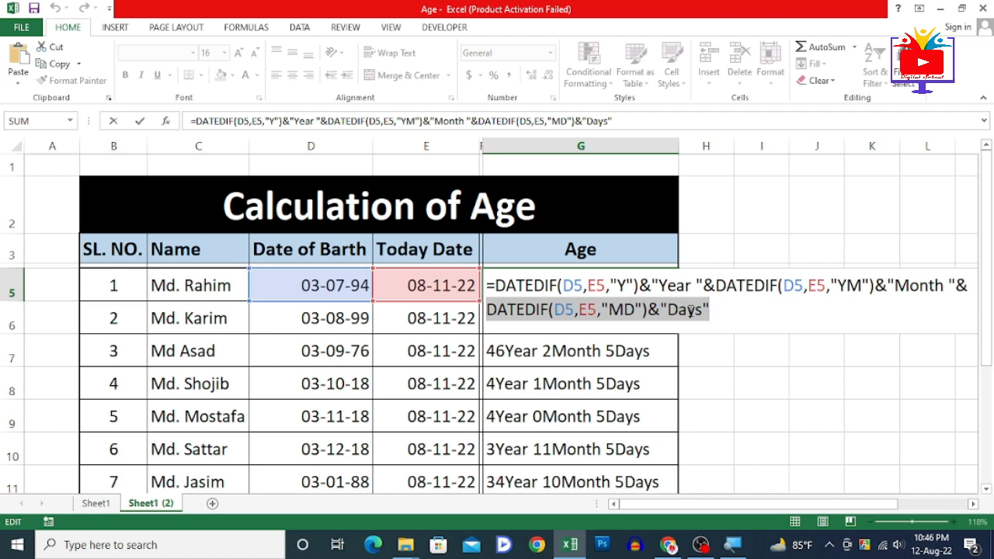
{"action": "key", "text": "Return"}
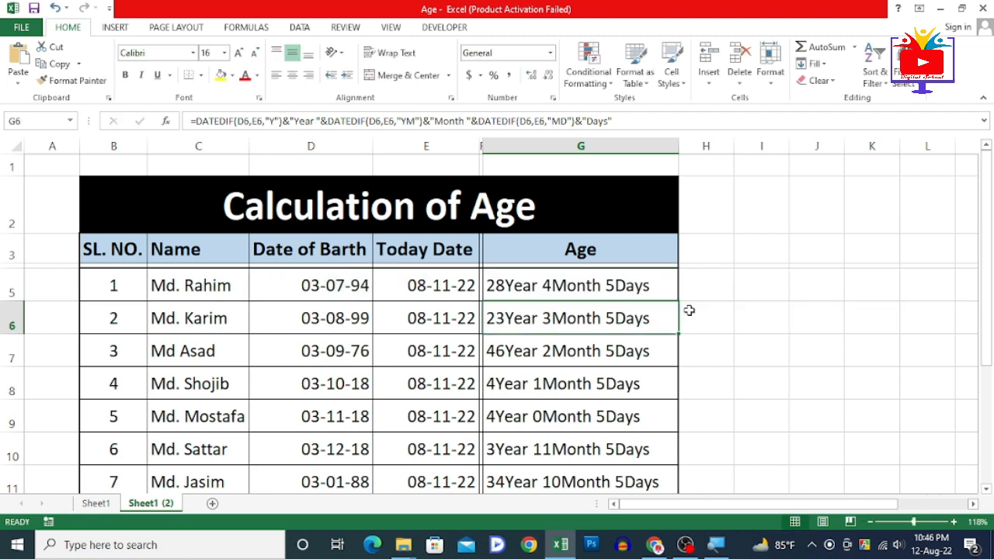
Step: Review the birth dates and today's dates in rows 5 and 6, and inspect the date formats available for D6
{"action": "left_click", "coordinate": [340, 291]}
{"action": "left_click", "coordinate": [423, 285]}
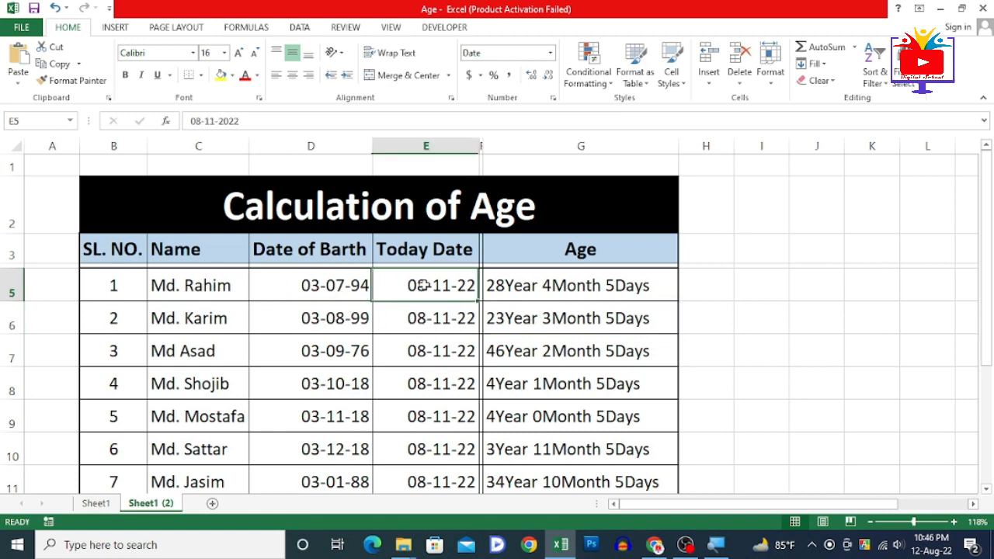
{"action": "left_click", "coordinate": [327, 286]}
{"action": "left_click", "coordinate": [342, 315]}
{"action": "left_click", "coordinate": [409, 318]}
{"action": "left_click", "coordinate": [344, 307]}
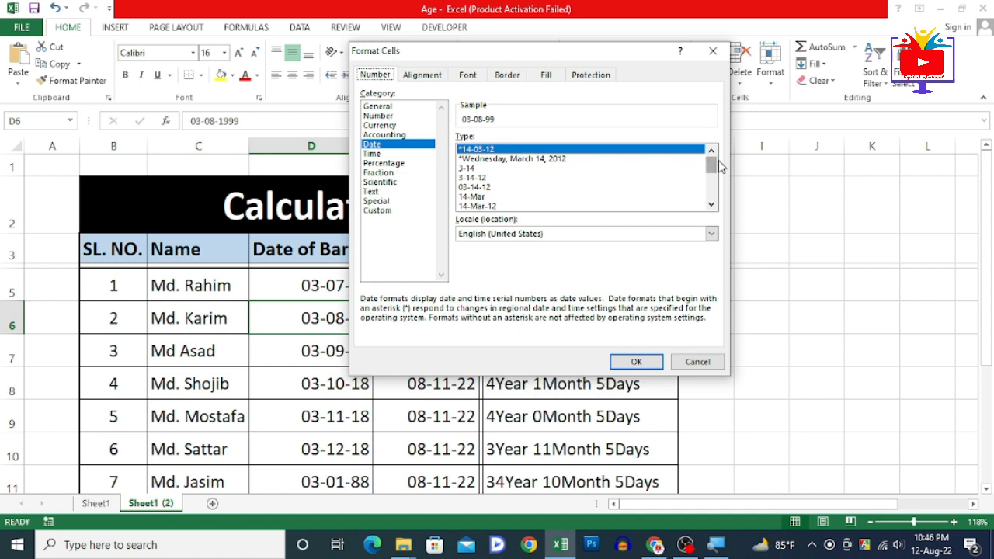
{"action": "mouse_move", "coordinate": [711, 163]}
{"action": "left_mouse_down"}
{"action": "mouse_move", "coordinate": [713, 192]}
{"action": "mouse_move", "coordinate": [719, 166]}
{"action": "left_mouse_up"}
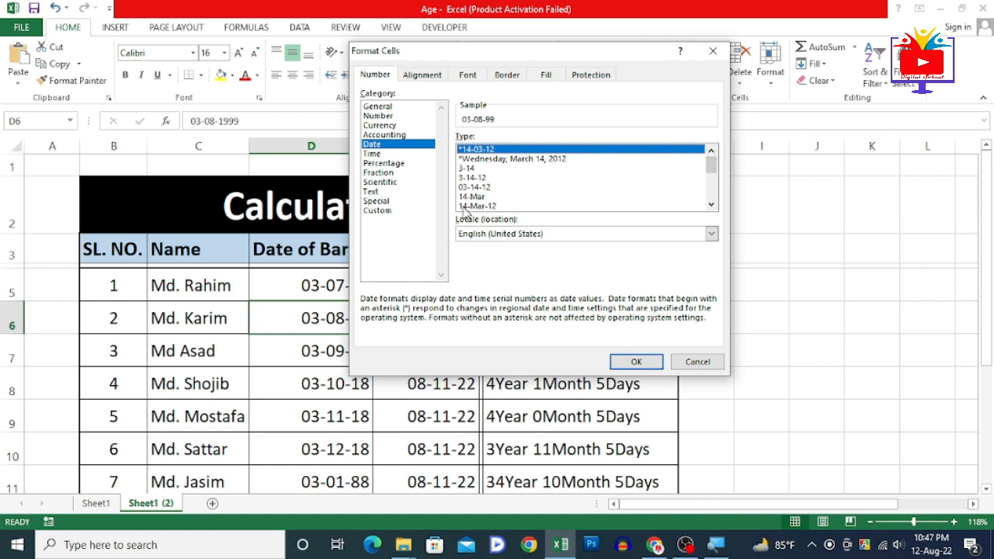
{"action": "left_click", "coordinate": [714, 52]}
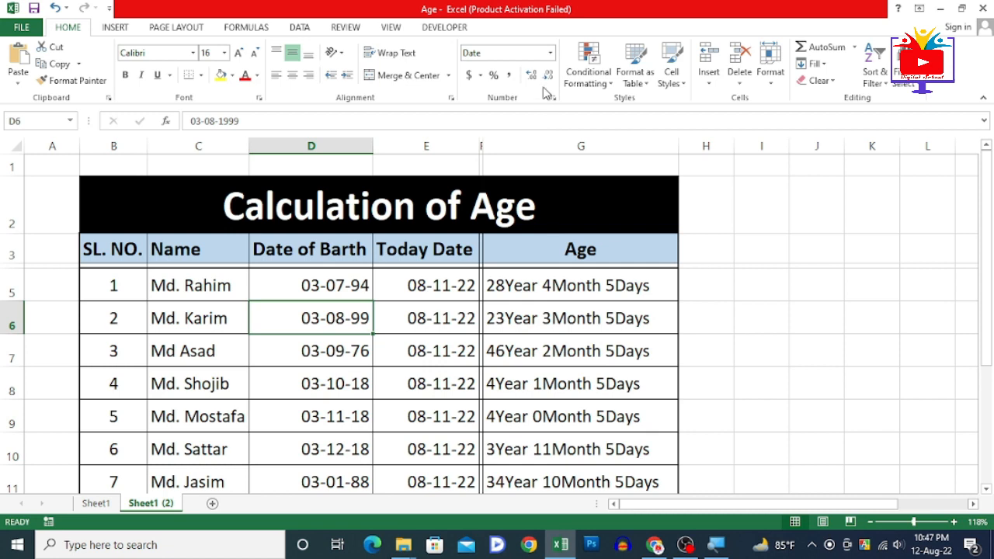
Step: Try the 14-Mar date format on the birth date in D6
{"action": "left_click", "coordinate": [550, 97]}
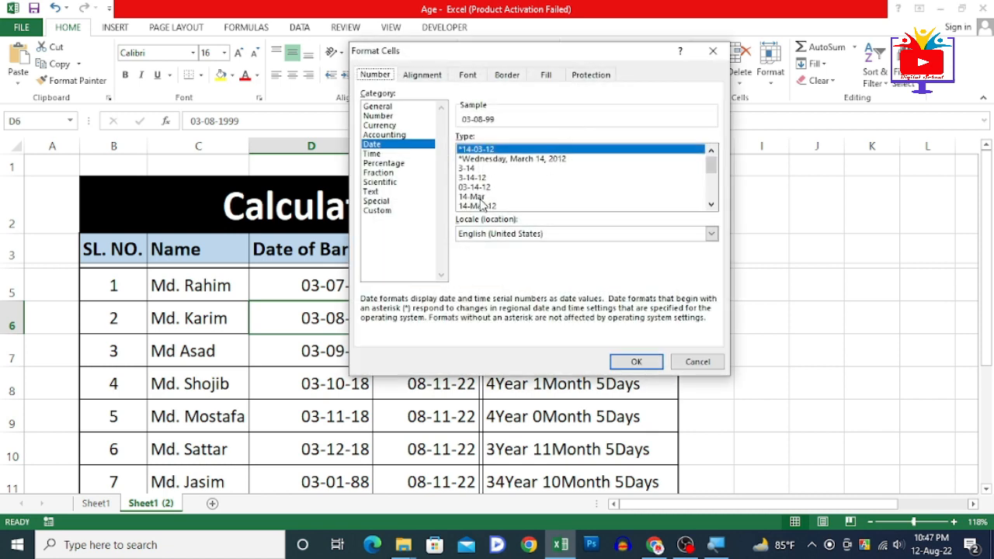
{"action": "left_click", "coordinate": [479, 196]}
{"action": "left_click", "coordinate": [638, 361]}
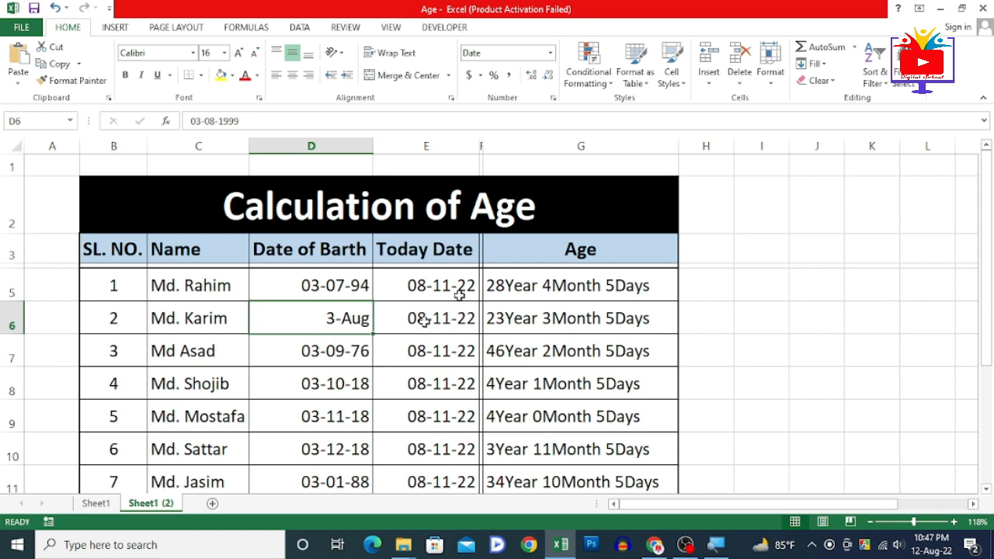
Step: Try the 14-Mar-12 date format on the birth date in D7
{"action": "key", "text": "Down"}
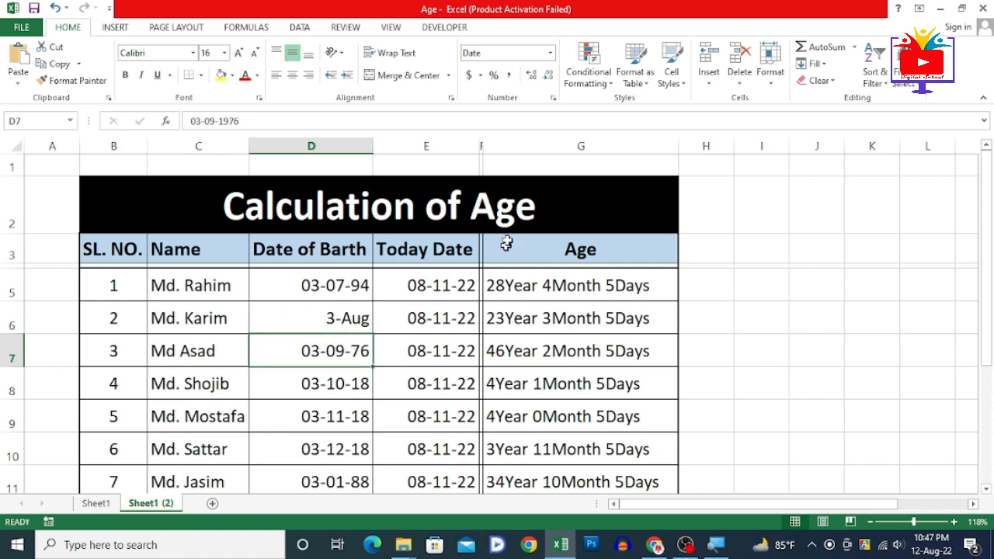
{"action": "left_click", "coordinate": [552, 100]}
{"action": "left_click", "coordinate": [506, 218]}
{"action": "left_click", "coordinate": [636, 361]}
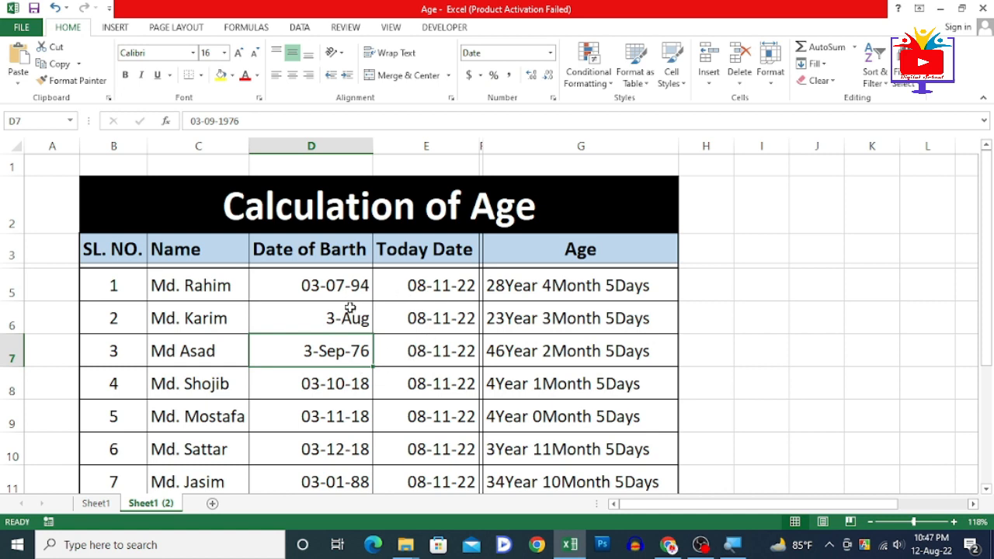
Step: Change the year of the birth date in D5 to 2000 and check the age in G5
{"action": "left_click", "coordinate": [544, 339]}
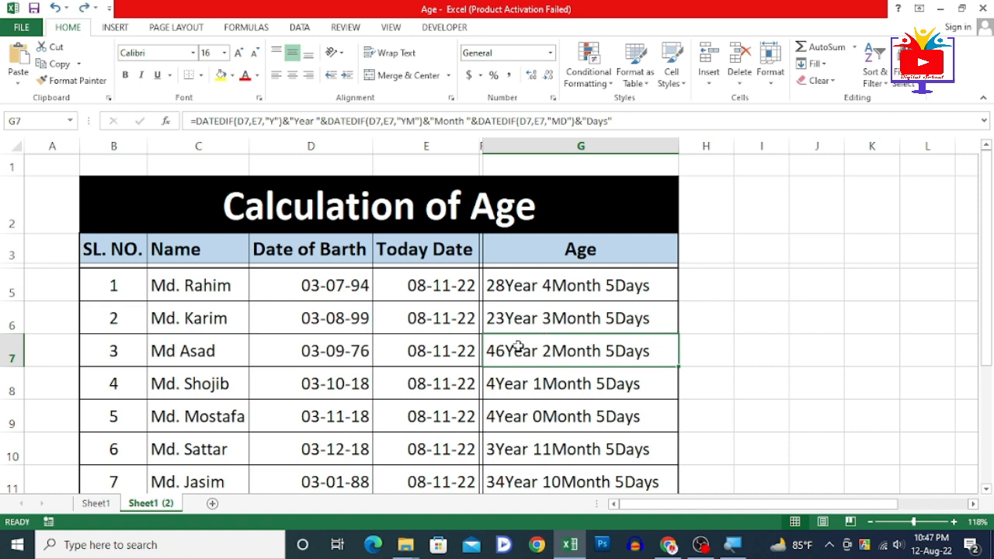
{"action": "left_click", "coordinate": [324, 289]}
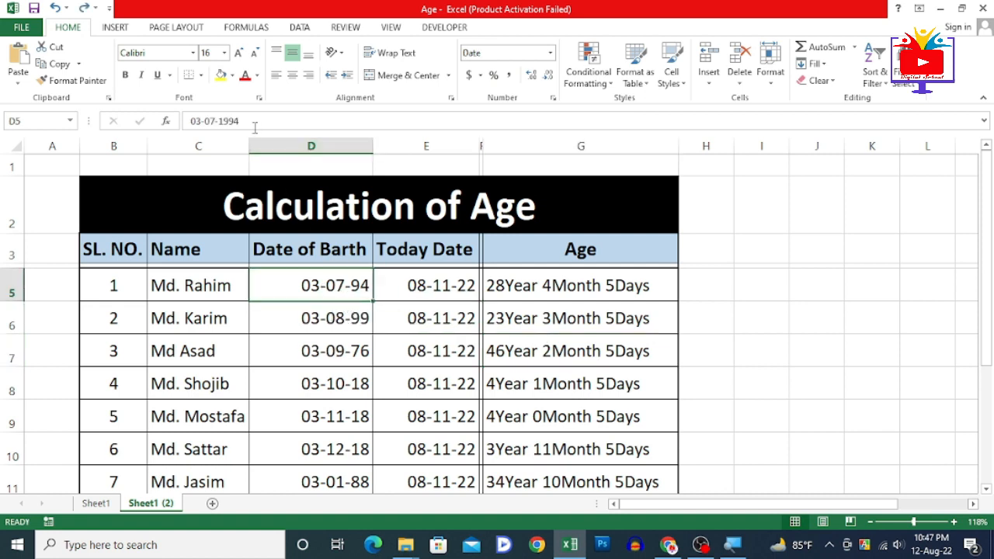
{"action": "left_click_drag", "start_coordinate": [254, 126], "coordinate": [222, 128]}
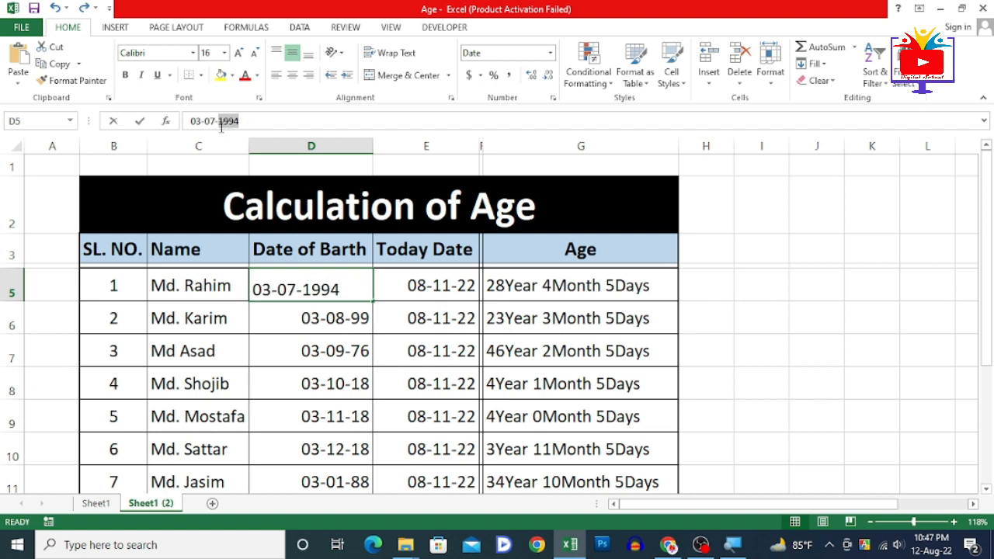
{"action": "type", "text": "2"}
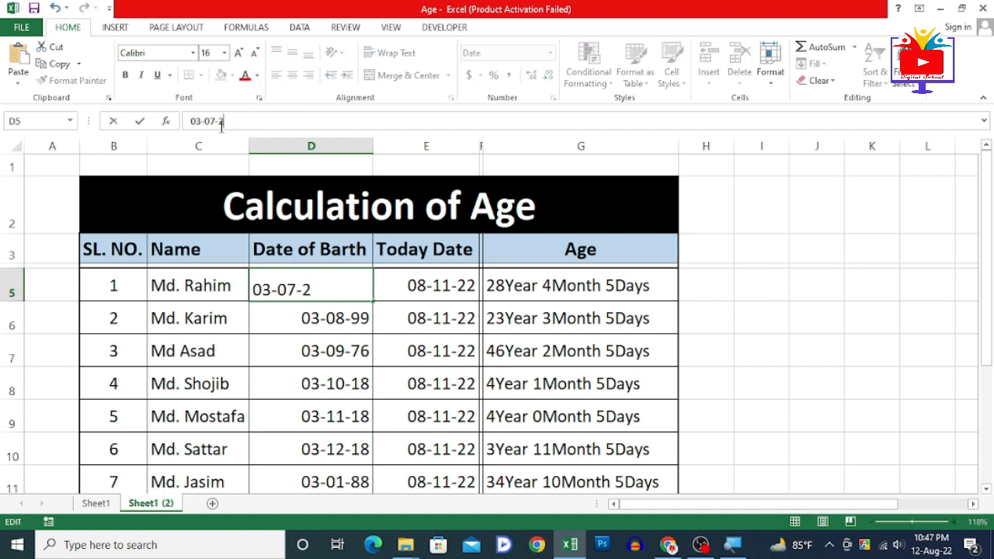
{"action": "type", "text": "000"}
{"action": "key", "text": "Return"}
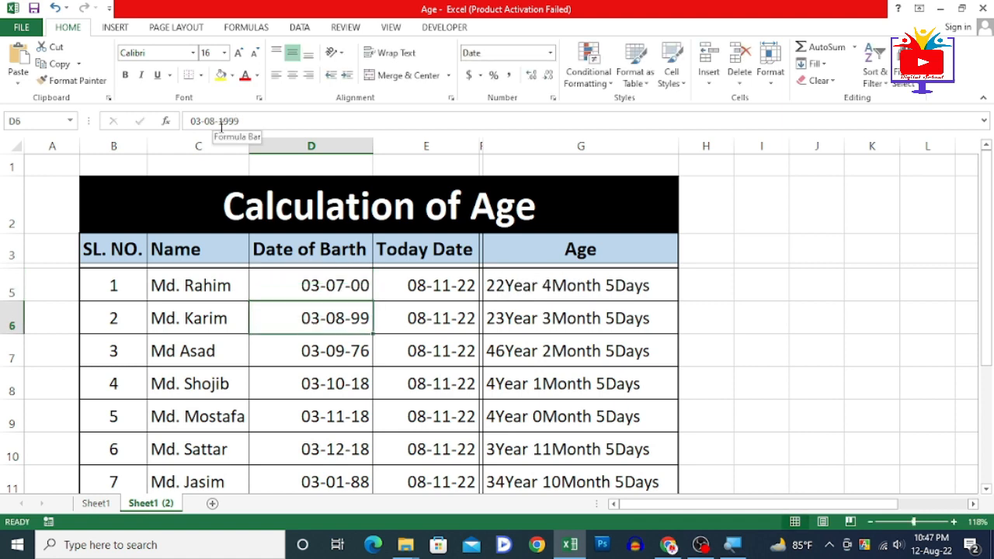
{"action": "left_click", "coordinate": [531, 286]}
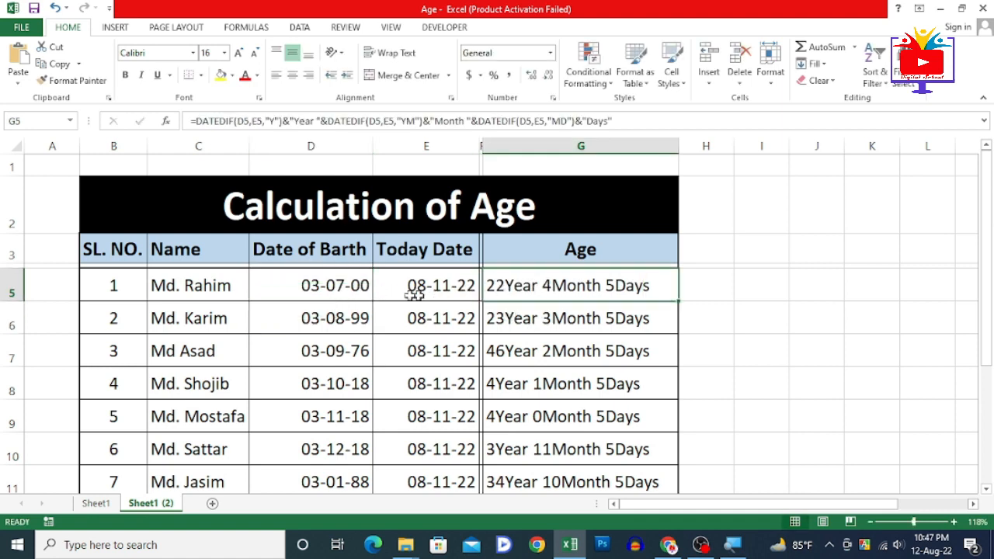
Step: Change the year of the birth date in D5 to 2001, keeping its day and month
{"action": "left_click", "coordinate": [336, 292]}
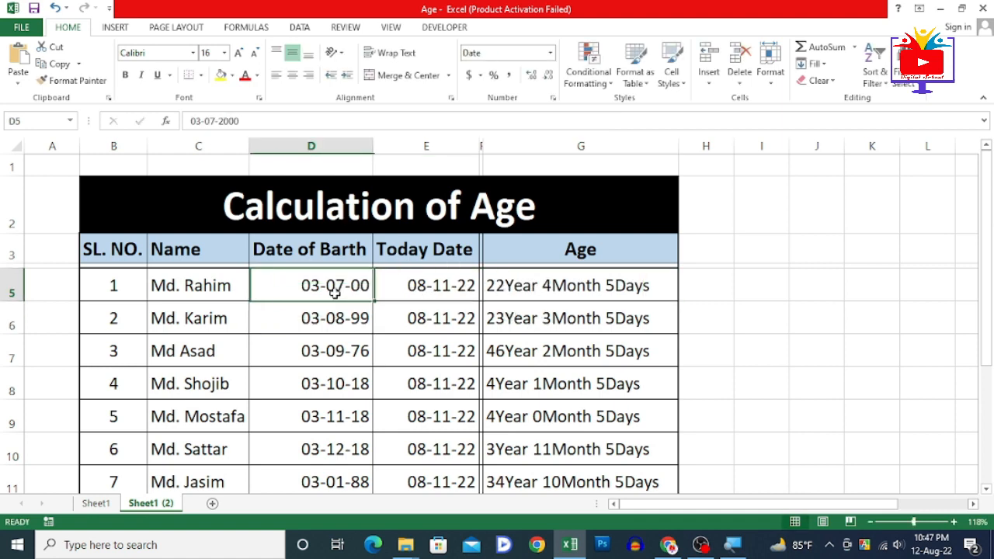
{"action": "left_click", "coordinate": [238, 121]}
{"action": "key", "text": "BackSpace"}
{"action": "type", "text": "1"}
{"action": "key", "text": "Return"}
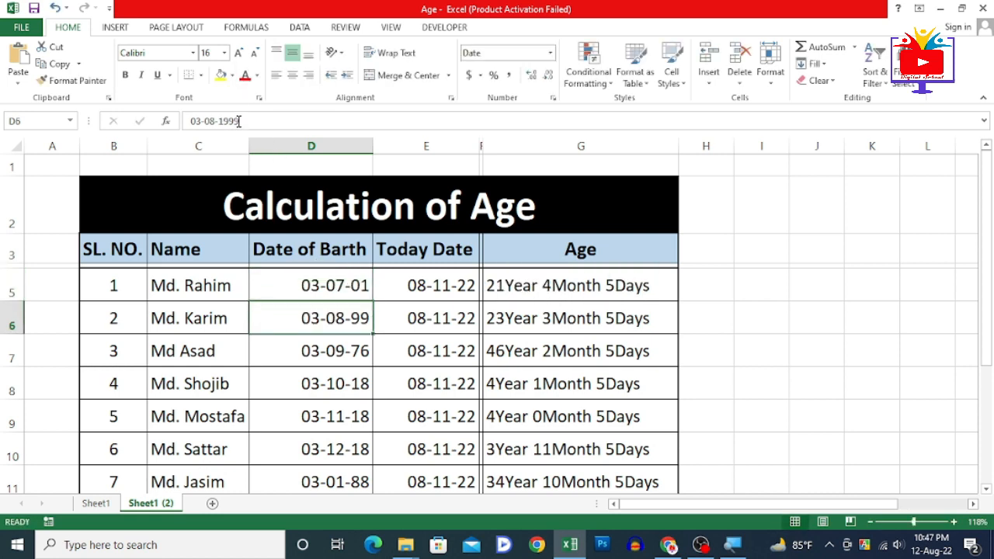
{"action": "left_click", "coordinate": [425, 278]}
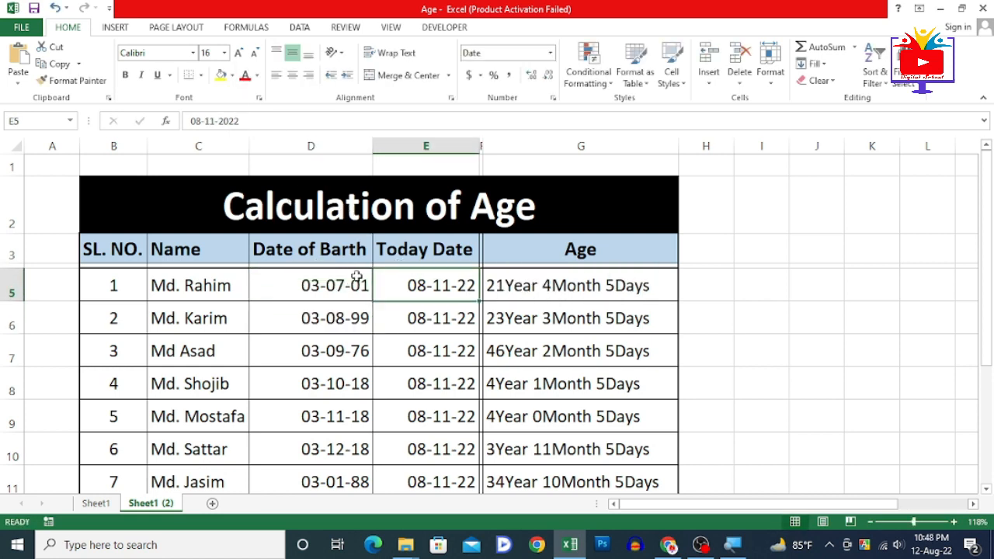
Step: Change the year of the birth date in D5 to 2002 and check the age in G5
{"action": "left_click", "coordinate": [355, 276]}
{"action": "left_click", "coordinate": [266, 116]}
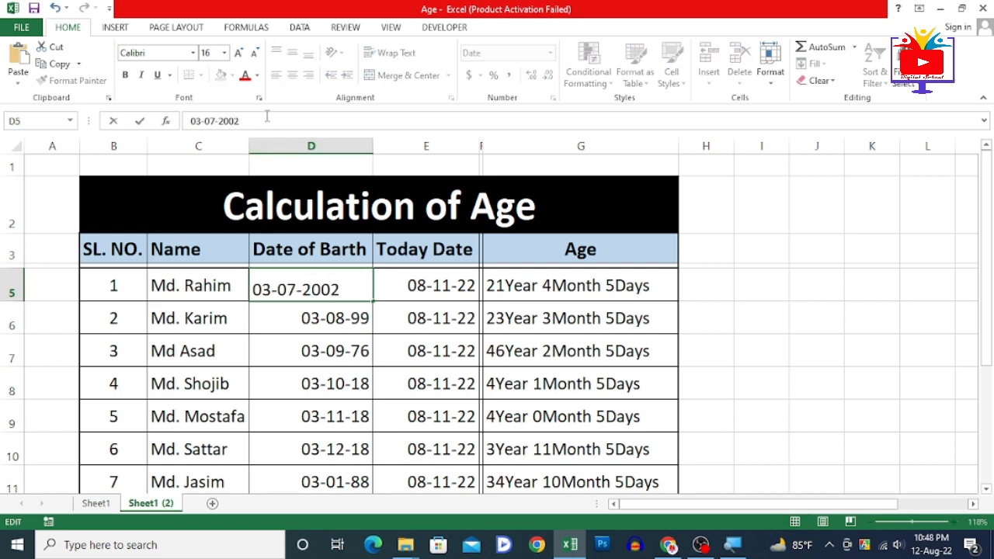
{"action": "type", "text": "2"}
{"action": "key", "text": "Return"}
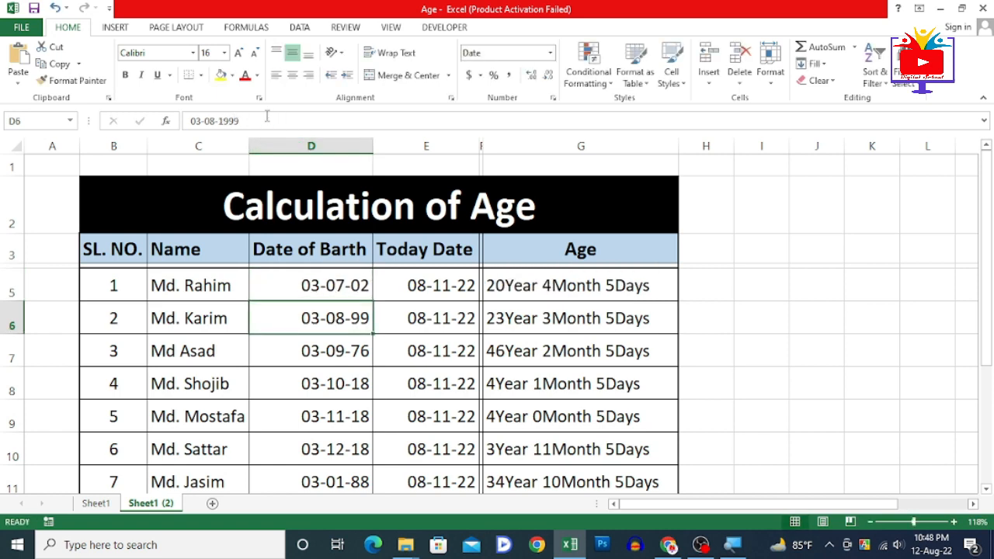
{"action": "left_click", "coordinate": [545, 296]}
Step: Set the year of the birth date in D5 back to 2001, keeping D5 selected
{"action": "left_click", "coordinate": [351, 290]}
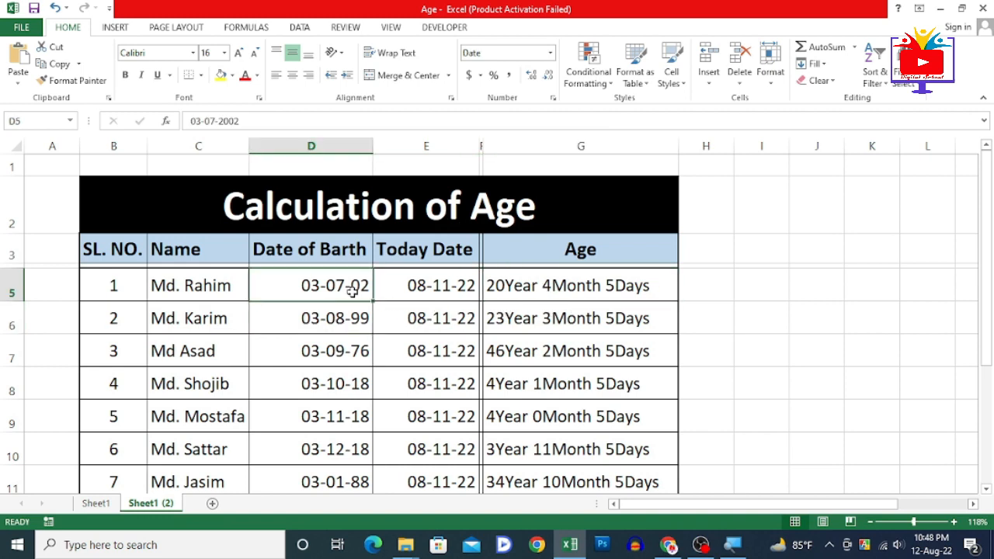
{"action": "left_click", "coordinate": [255, 121]}
{"action": "key", "text": "BackSpace"}
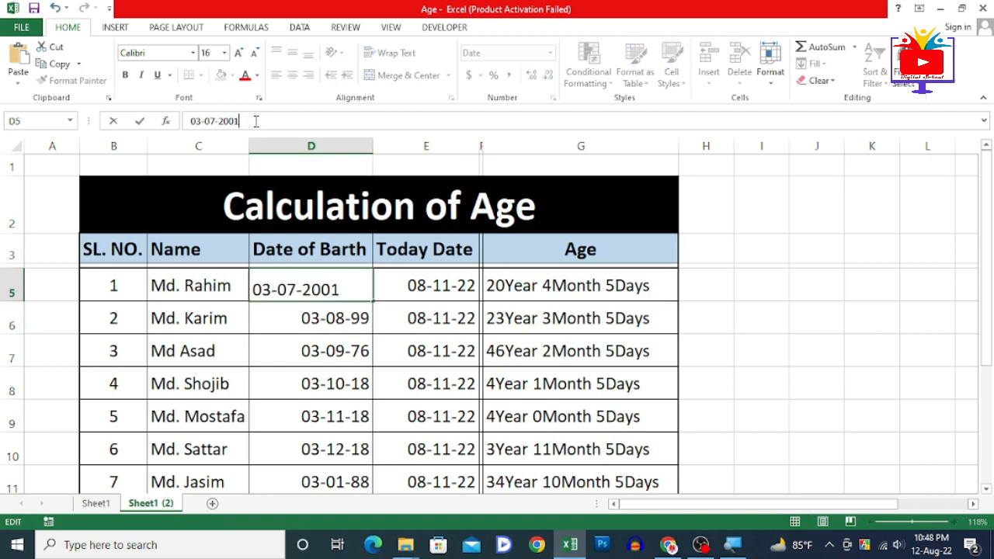
{"action": "type", "text": "1"}
{"action": "key", "text": "ctrl+Return"}
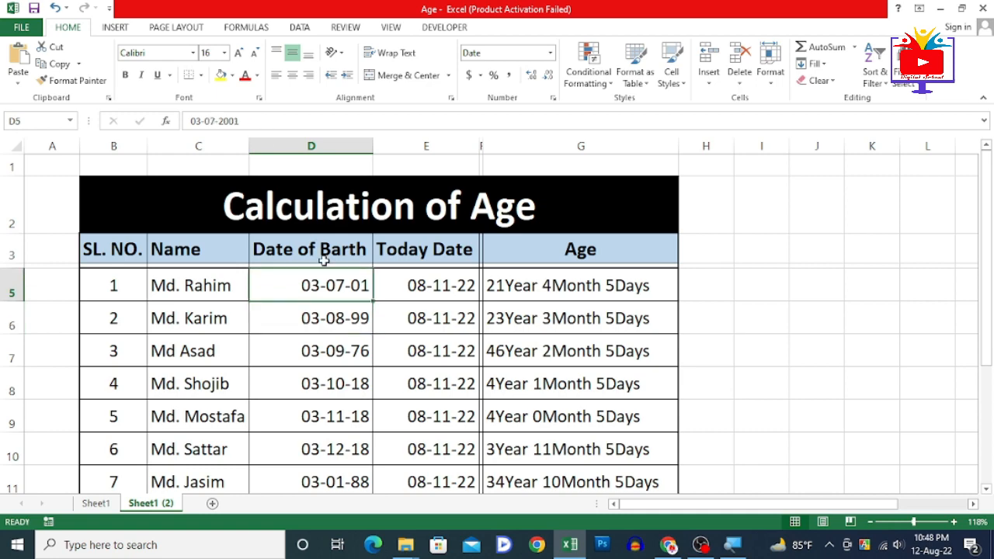